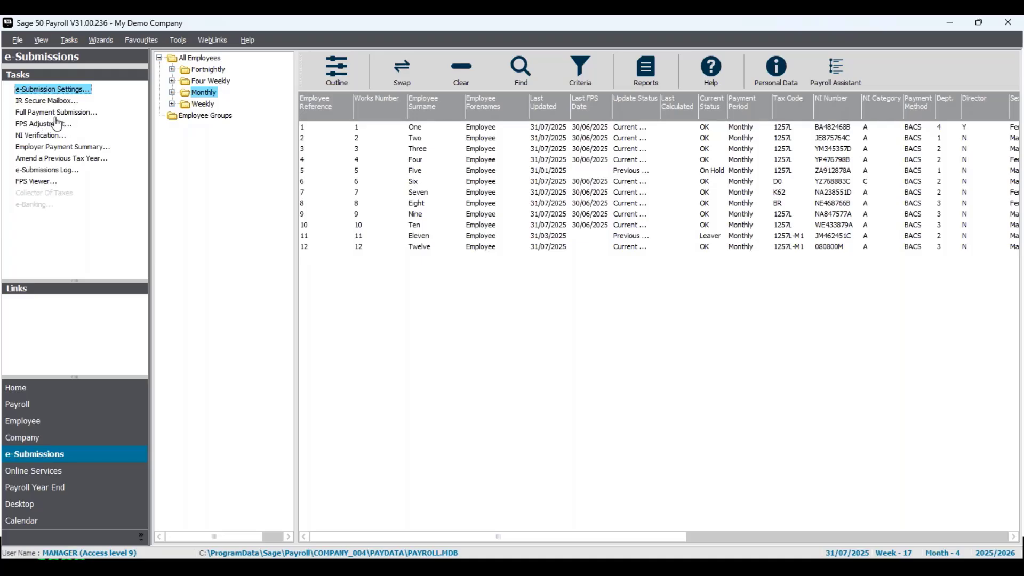
Step: Review the e-Submission settings, including the submitter's contact details, and close them without making changes
{"action": "left_click", "coordinate": [79, 93]}
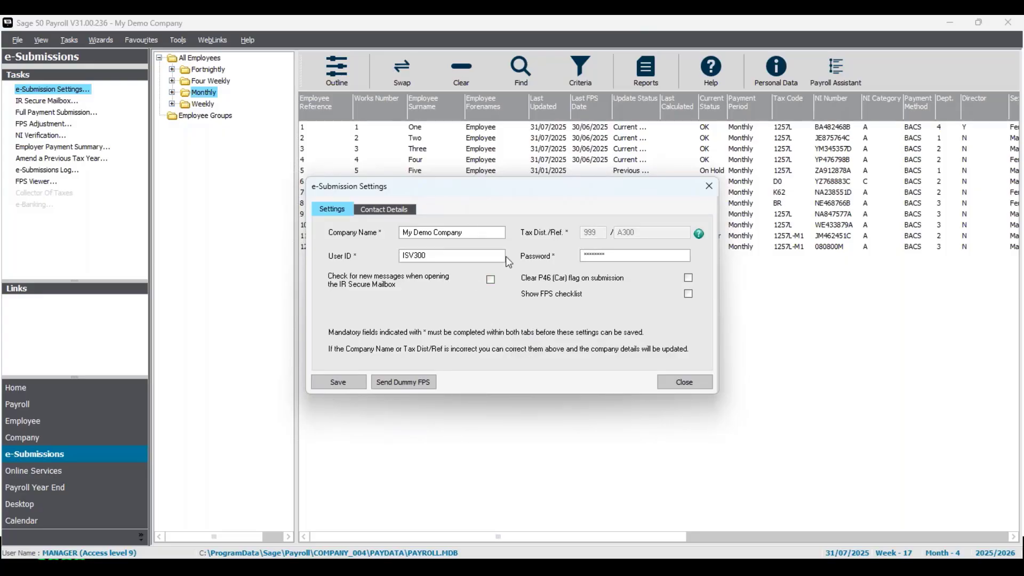
{"action": "left_click", "coordinate": [402, 216]}
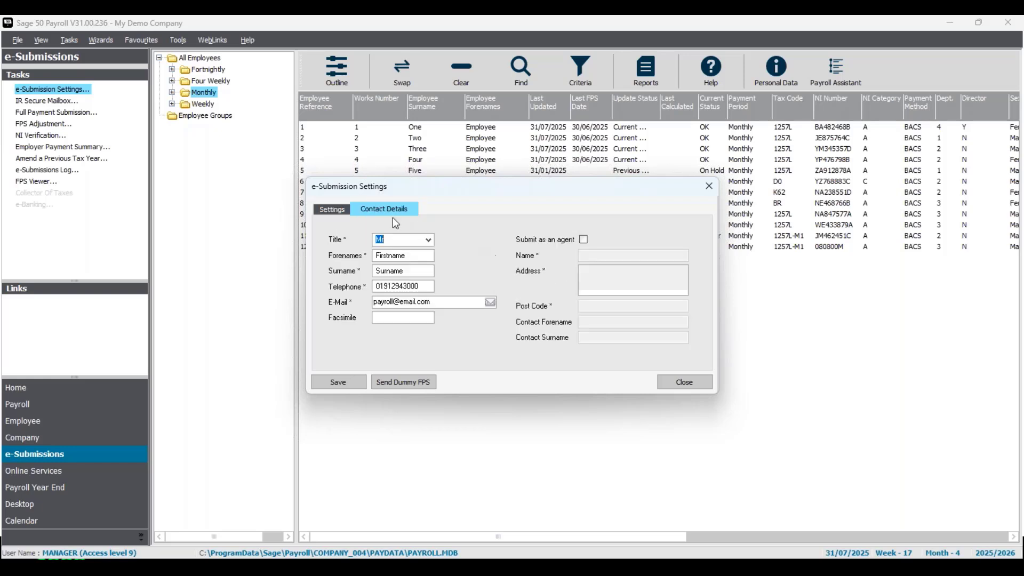
{"action": "left_click", "coordinate": [332, 210]}
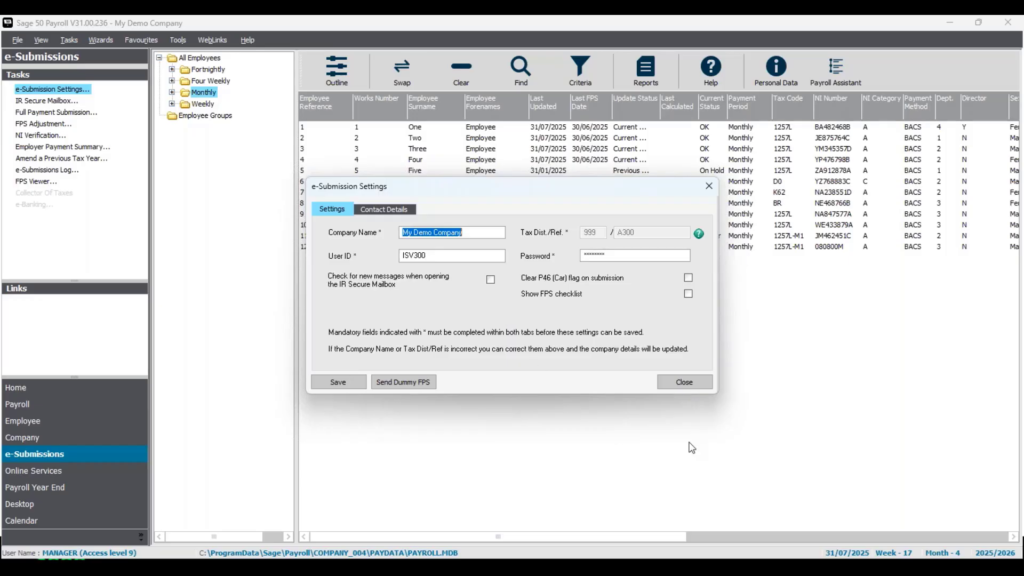
{"action": "left_click", "coordinate": [697, 383]}
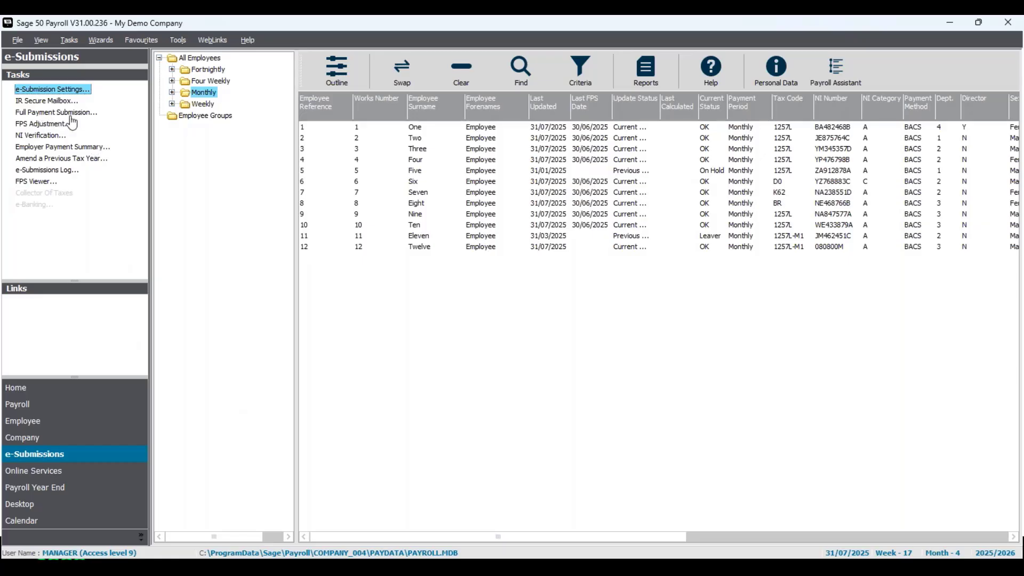
Step: In the Payroll tasks, select all monthly employees except the on-hold employee (reference 5) and the leaver (reference 11)
{"action": "left_click", "coordinate": [69, 407]}
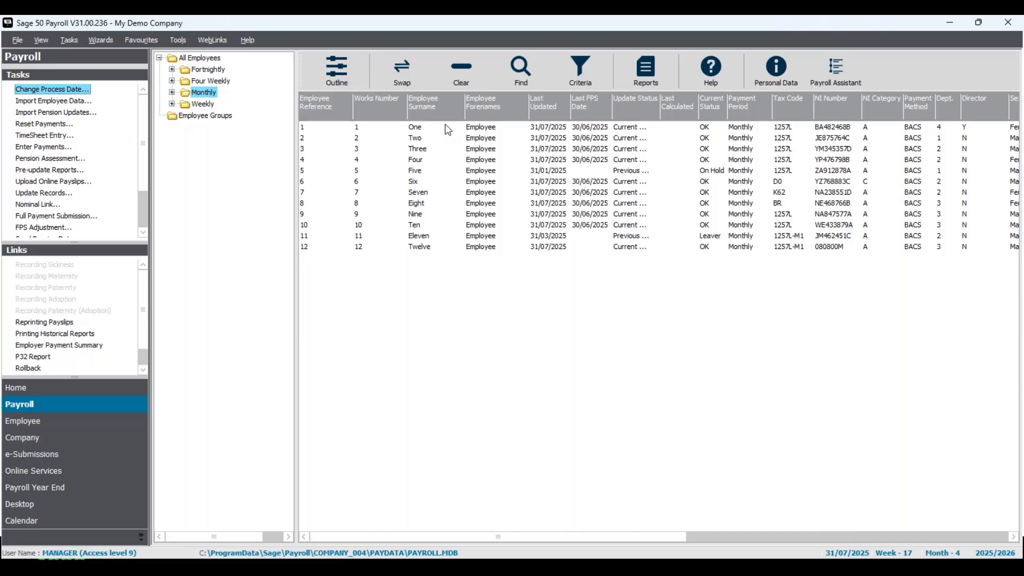
{"action": "left_click", "coordinate": [415, 82]}
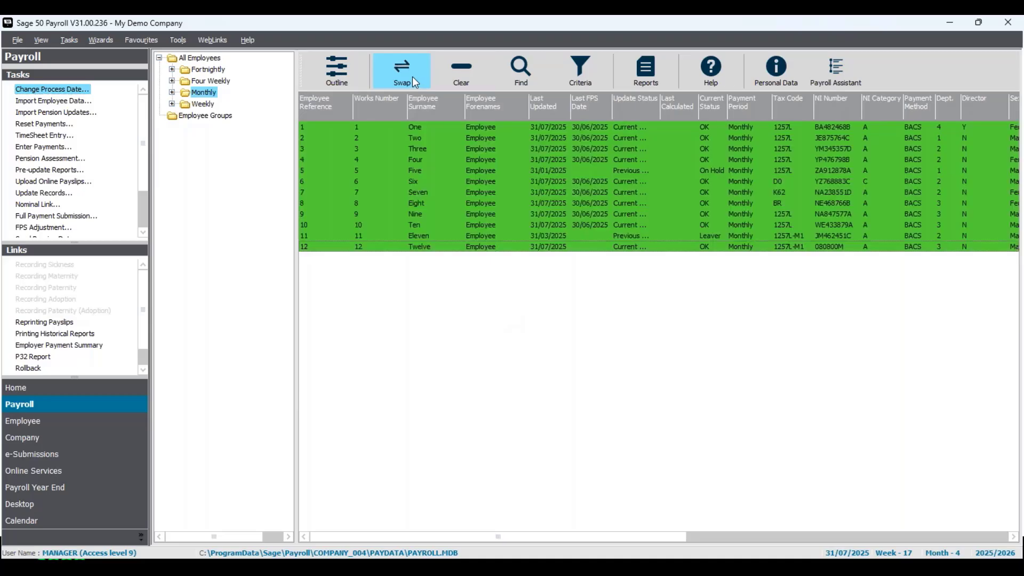
{"action": "left_click", "coordinate": [592, 170]}
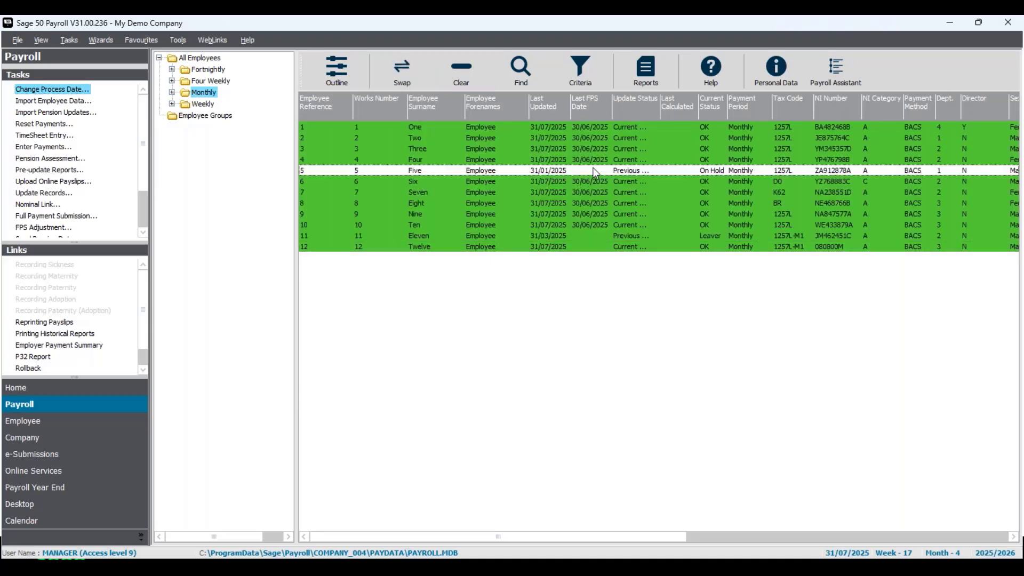
{"action": "left_click", "coordinate": [589, 237]}
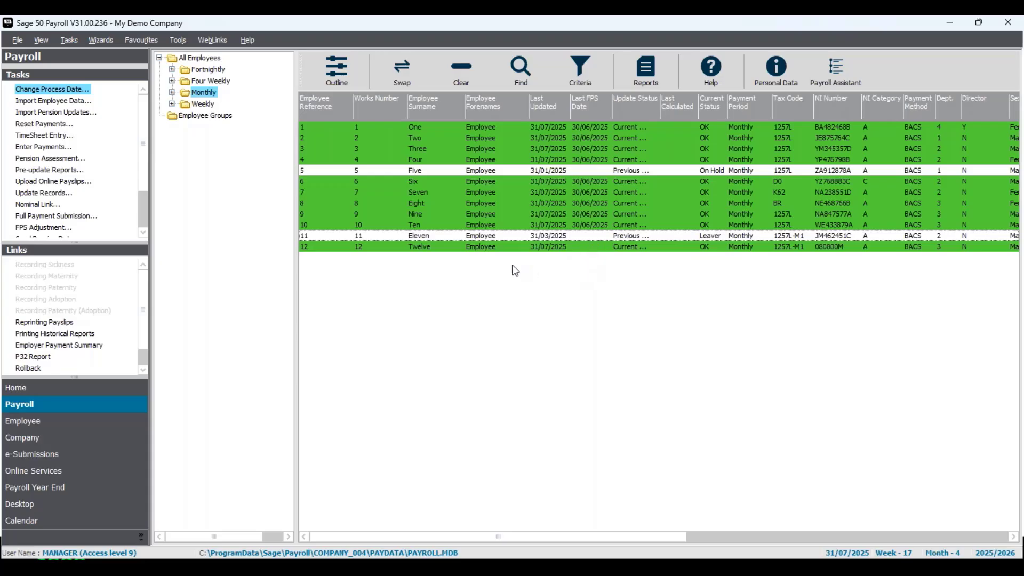
Step: Start a Full Payment Submission for the selected employees and exclude the on-hold employee from it
{"action": "left_click", "coordinate": [88, 219]}
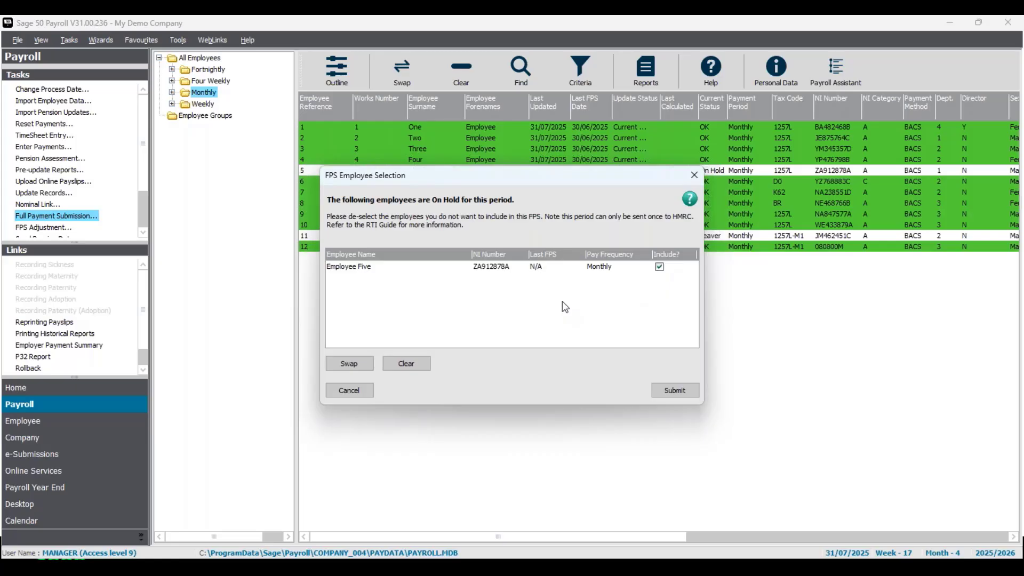
{"action": "left_click", "coordinate": [659, 267]}
{"action": "left_click", "coordinate": [676, 391]}
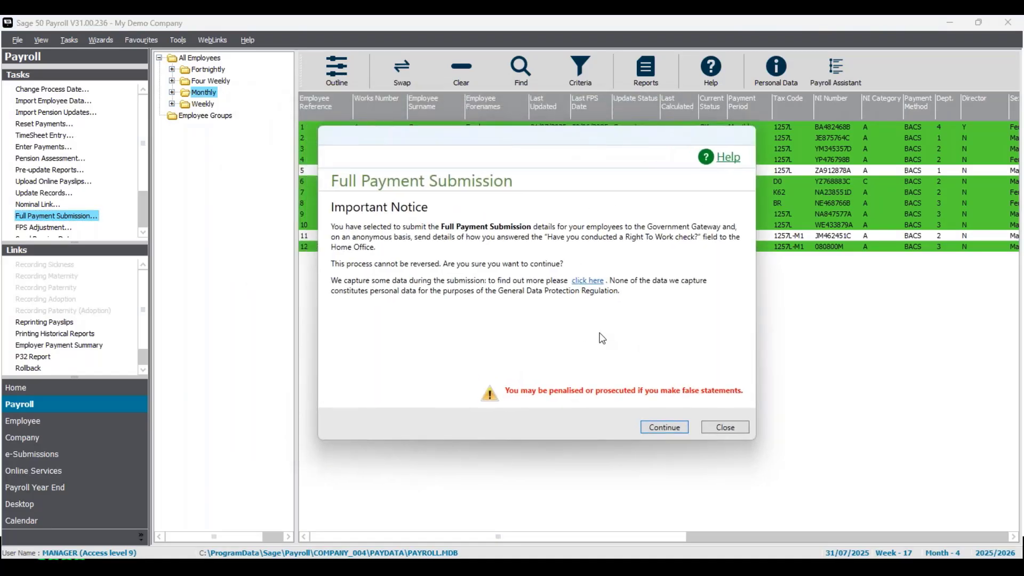
Step: Accept the notice and credentials, review the employee list with its starter, leaver and liability details, and submit the FPS to HMRC
{"action": "left_click", "coordinate": [665, 426]}
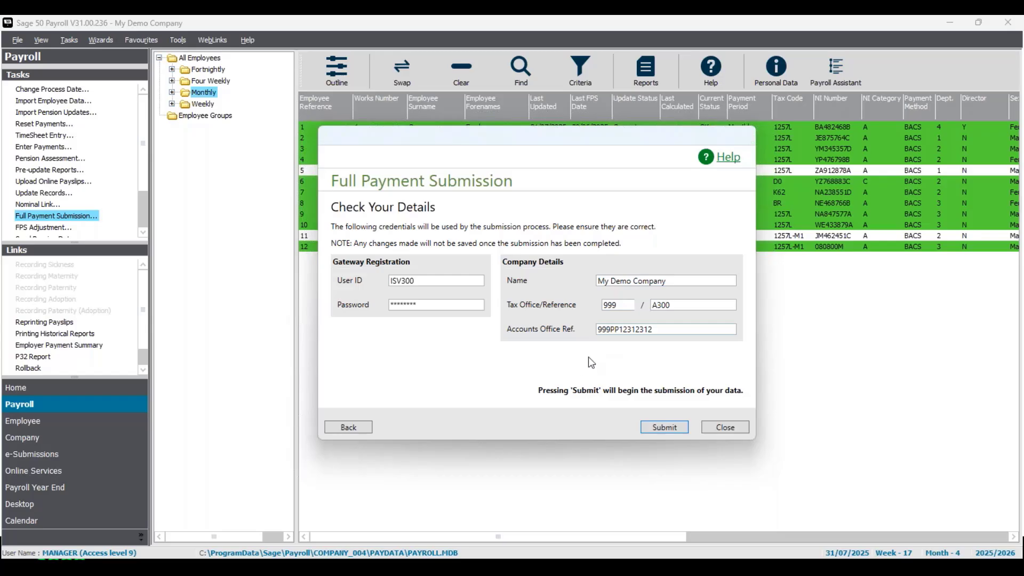
{"action": "left_click", "coordinate": [668, 429]}
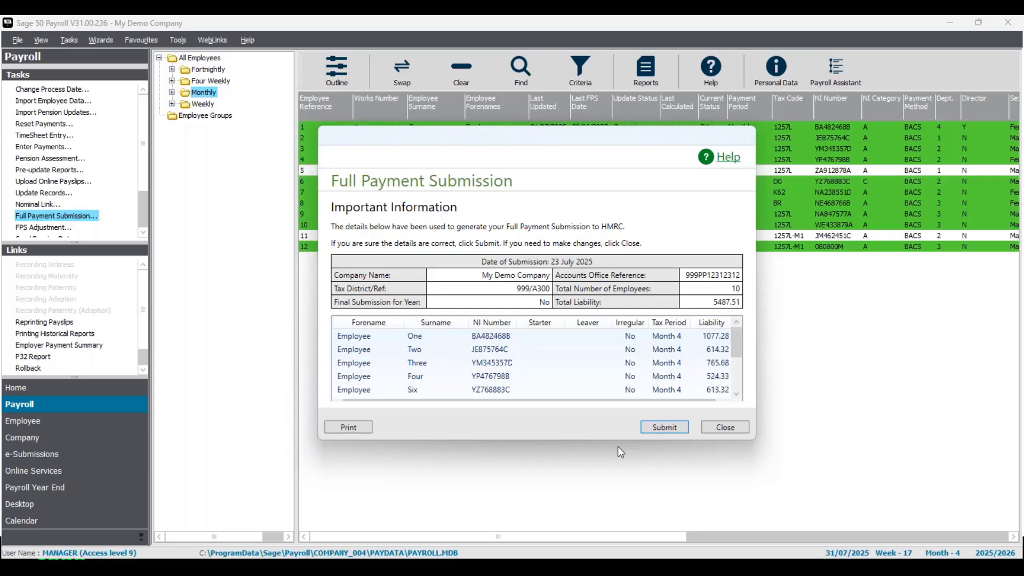
{"action": "left_click_drag", "start_coordinate": [738, 343], "coordinate": [739, 387]}
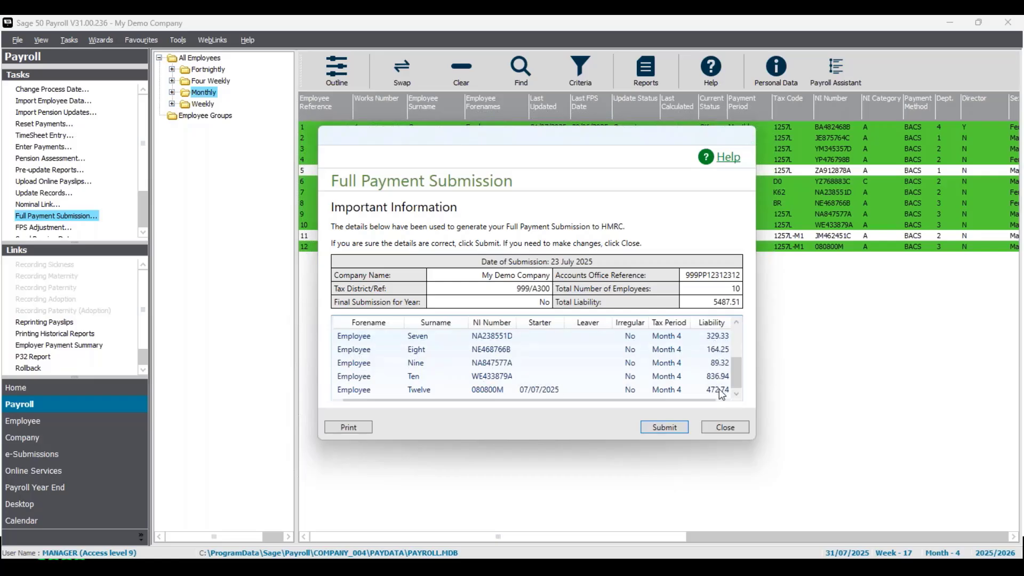
{"action": "left_click_drag", "start_coordinate": [734, 375], "coordinate": [728, 331]}
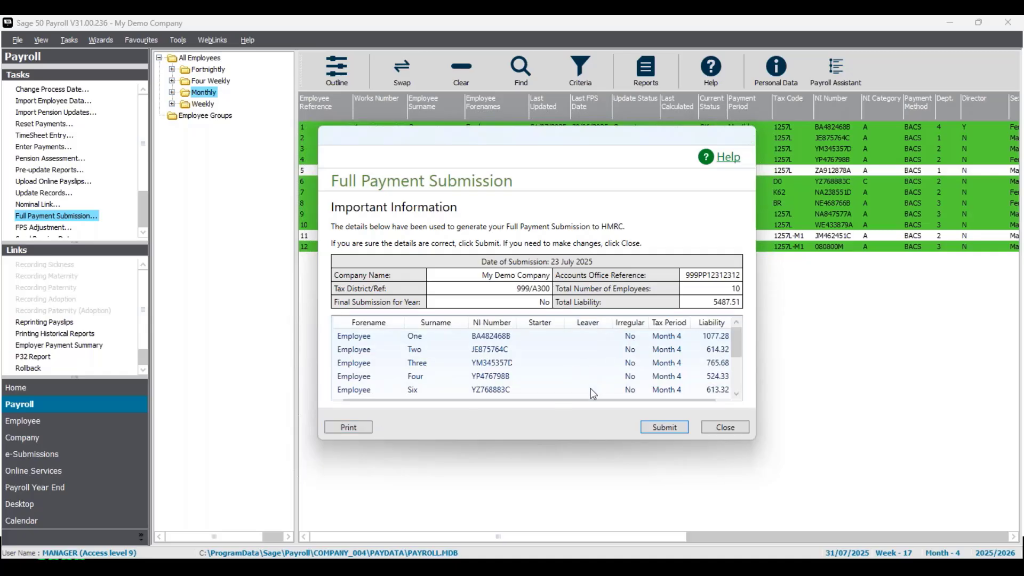
{"action": "left_click_drag", "start_coordinate": [737, 343], "coordinate": [732, 386]}
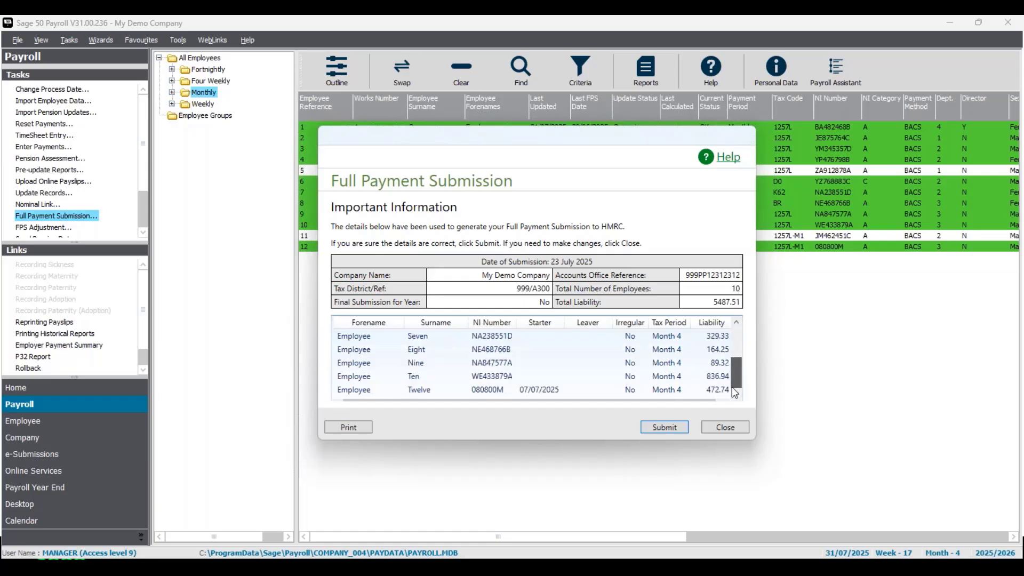
{"action": "left_click", "coordinate": [664, 428]}
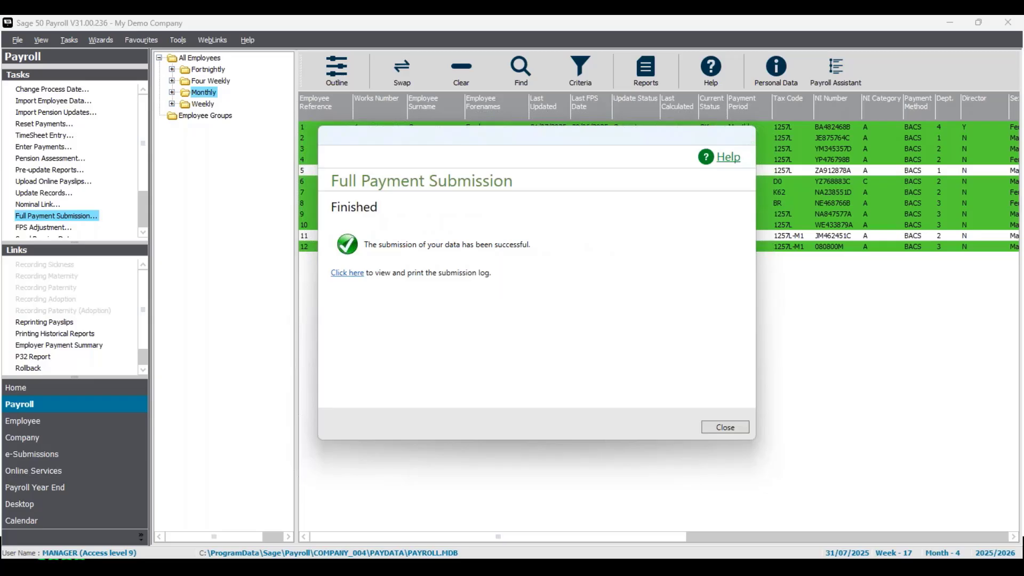
Step: Read through the FPS submission log with the HMRC message and saved file location, and close the submission wizard
{"action": "left_click", "coordinate": [355, 274]}
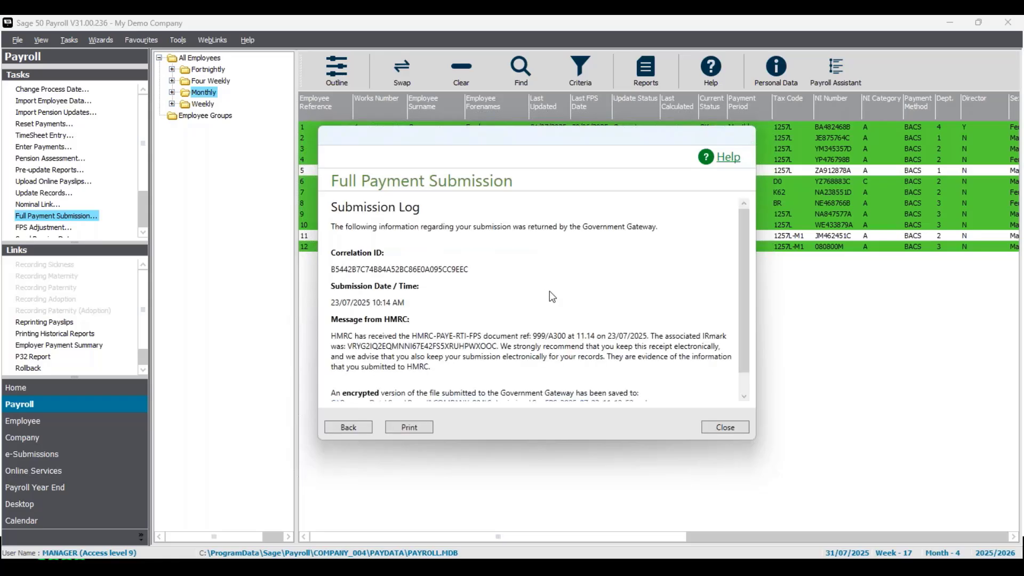
{"action": "scroll", "coordinate": [744, 279], "scroll_direction": "down", "scroll_amount": 2}
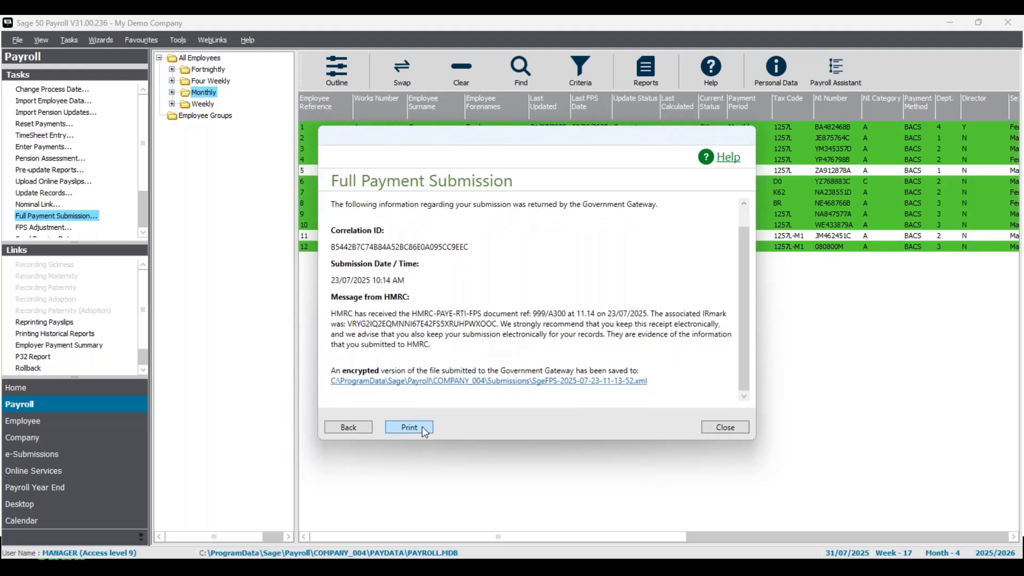
{"action": "scroll", "coordinate": [517, 311], "scroll_direction": "up", "scroll_amount": 2}
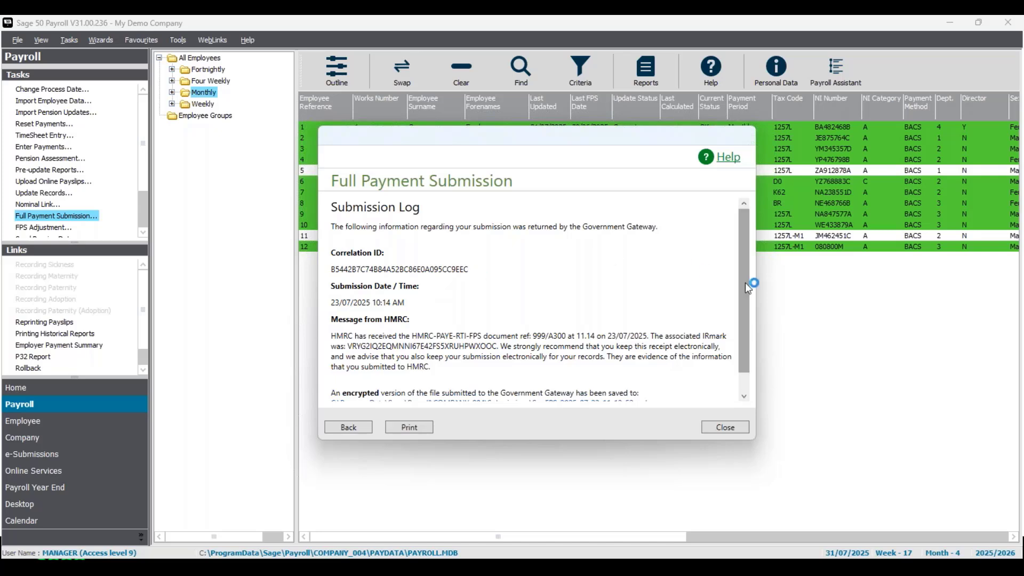
{"action": "left_click_drag", "start_coordinate": [743, 284], "coordinate": [713, 336]}
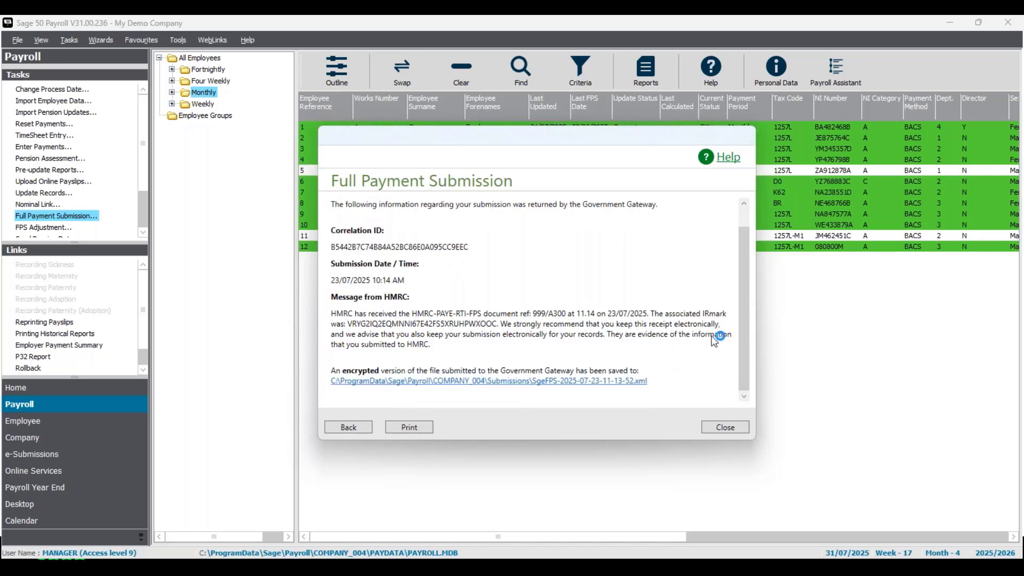
{"action": "left_click", "coordinate": [356, 428]}
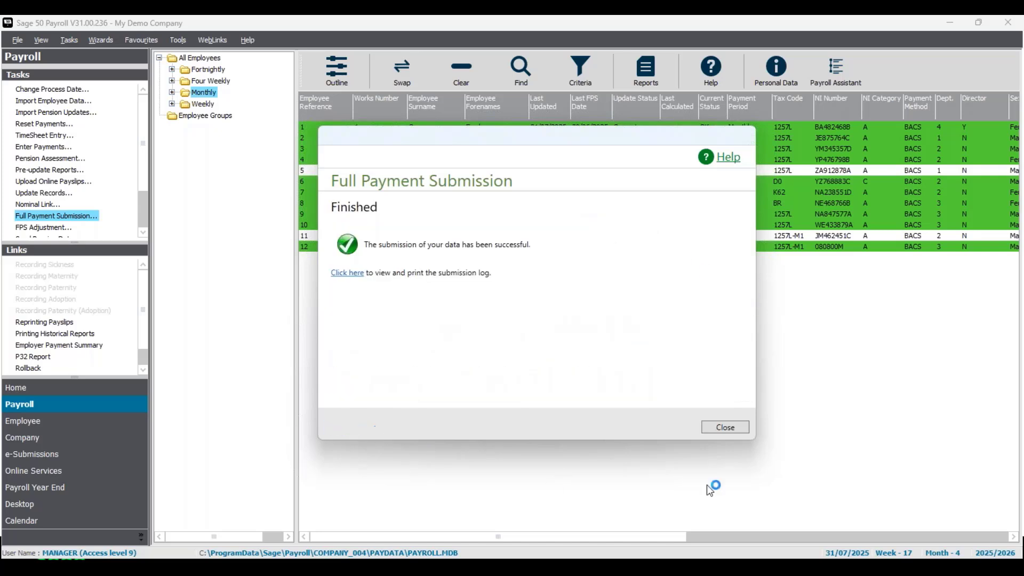
{"action": "left_click", "coordinate": [725, 427]}
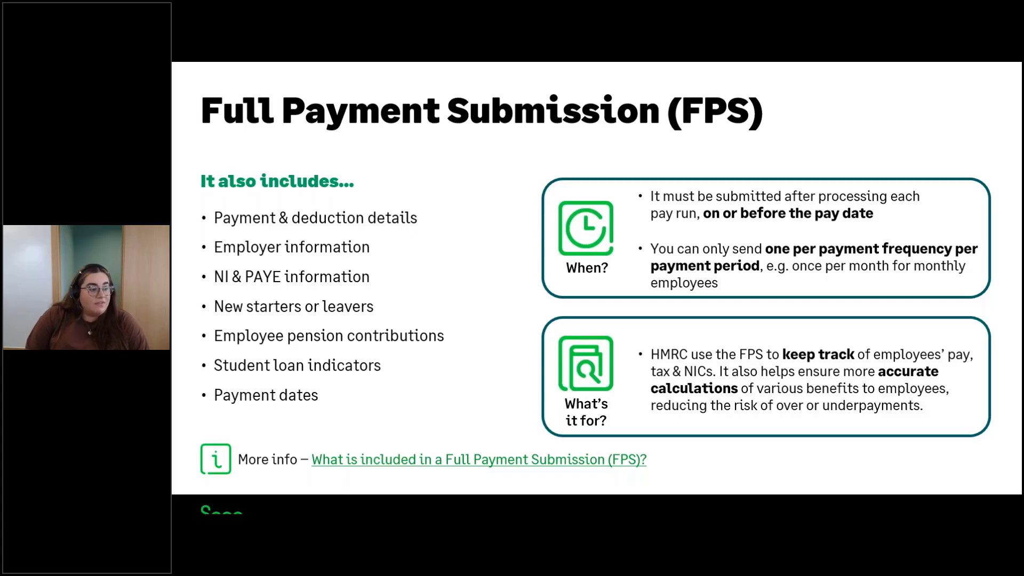
{"action": "key", "text": "Right"}
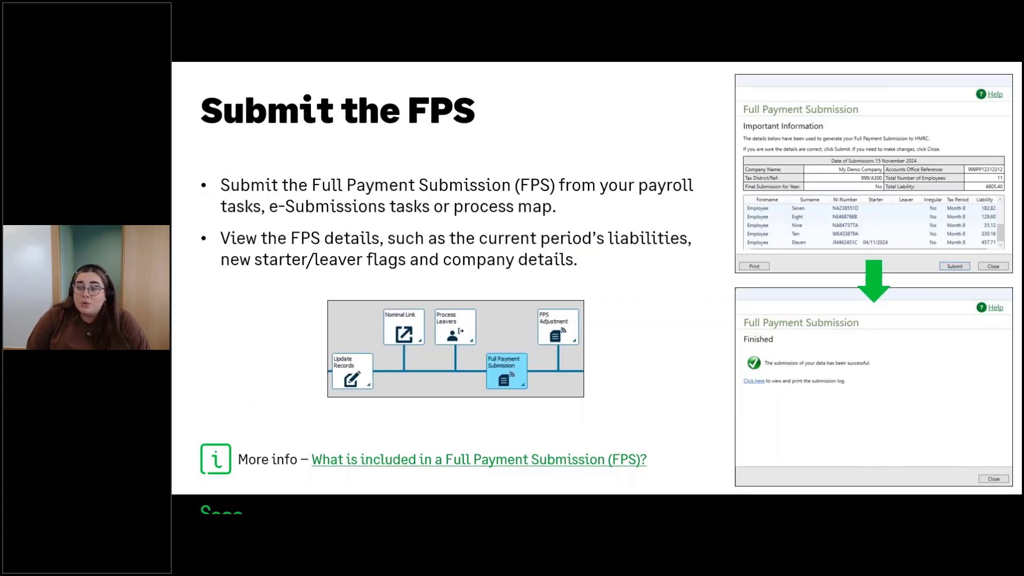
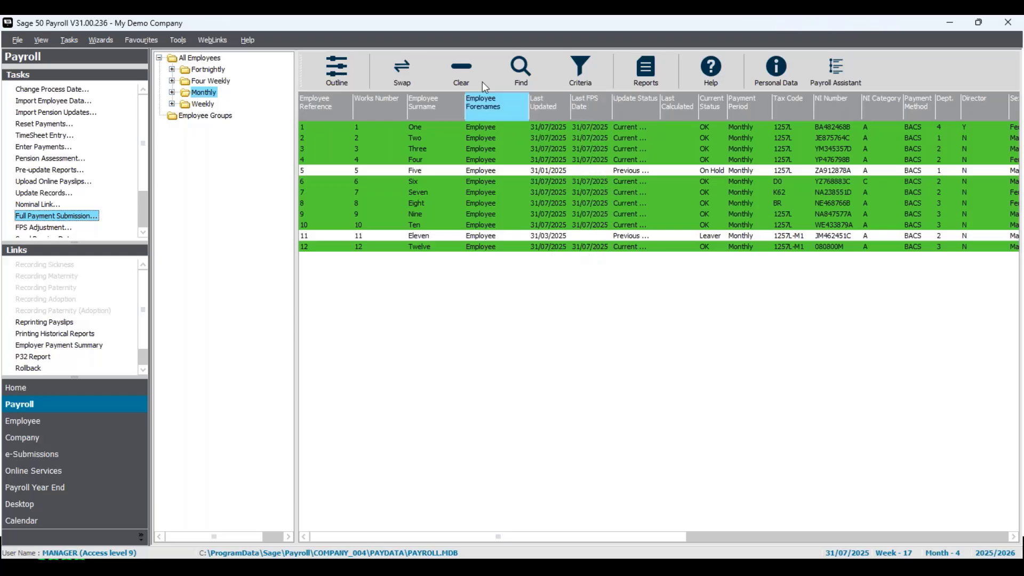
Step: Clear the employee selection so that no monthly employee is selected
{"action": "left_click", "coordinate": [457, 65]}
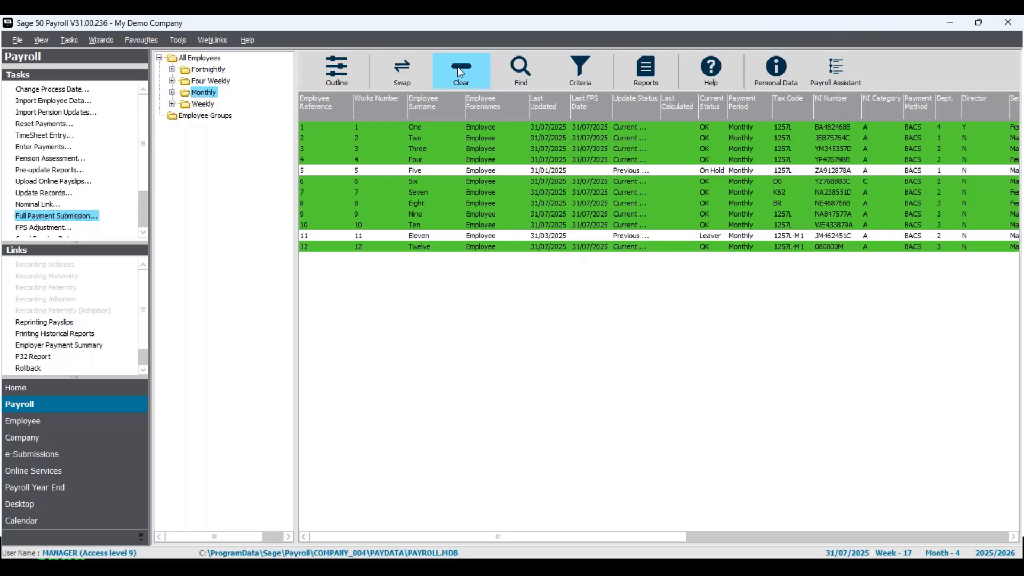
{"action": "left_click", "coordinate": [472, 162]}
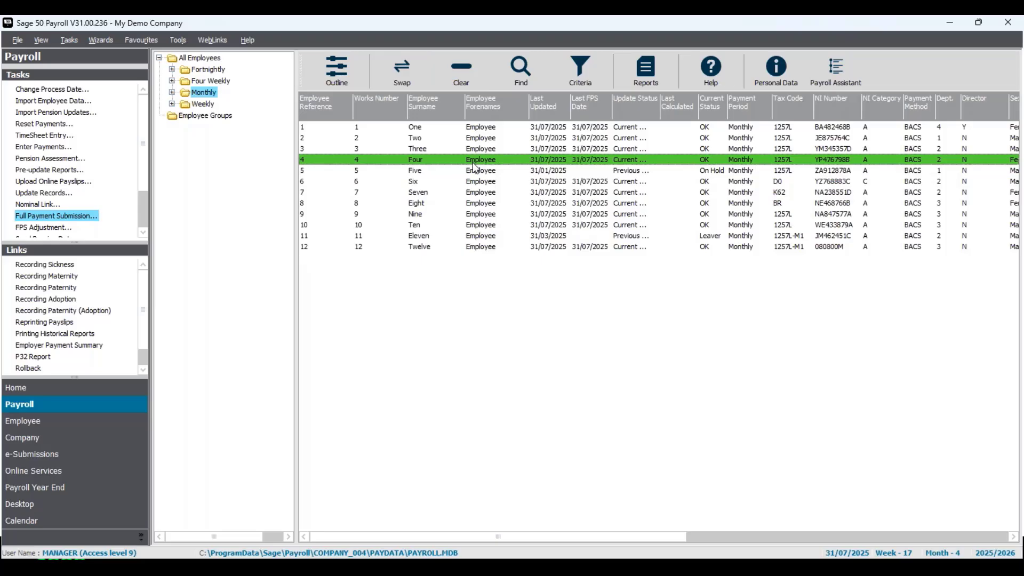
{"action": "left_click", "coordinate": [474, 163]}
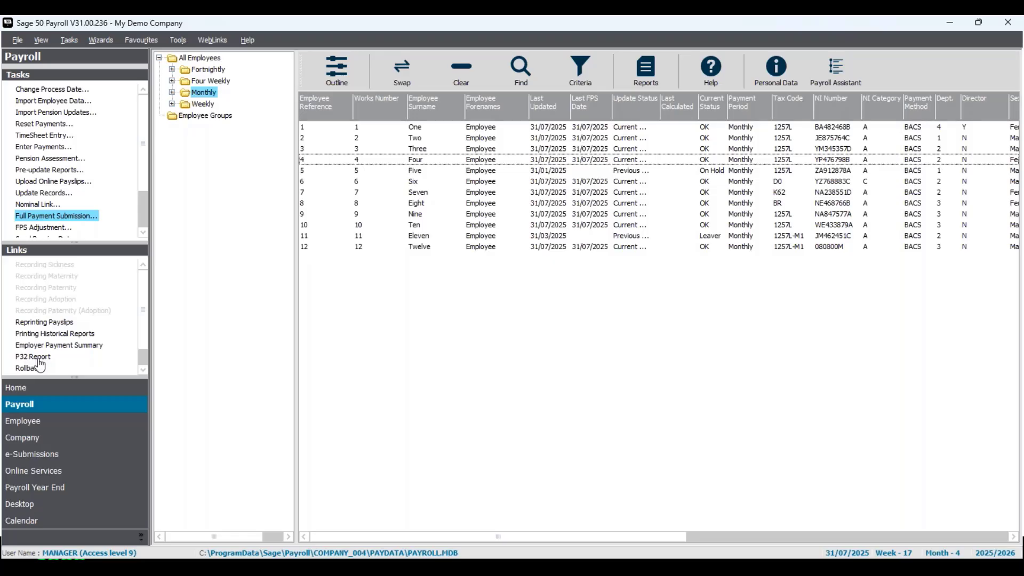
Step: Run the P32 Employer Payment Record for tax month 4, examine the amounts through Total Amount Due, and close the preview
{"action": "left_click_drag", "start_coordinate": [116, 242], "coordinate": [117, 217]}
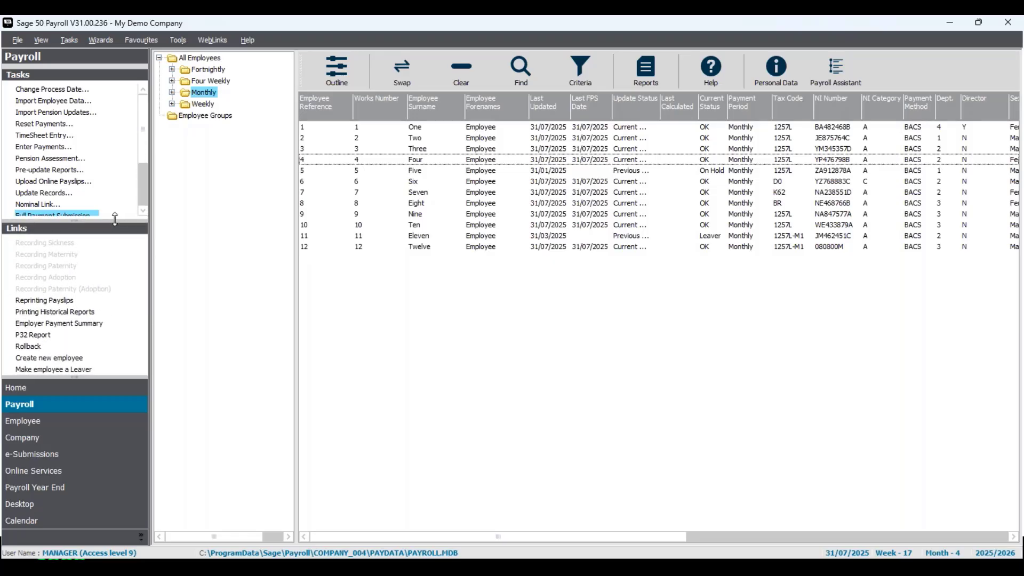
{"action": "left_click", "coordinate": [35, 335]}
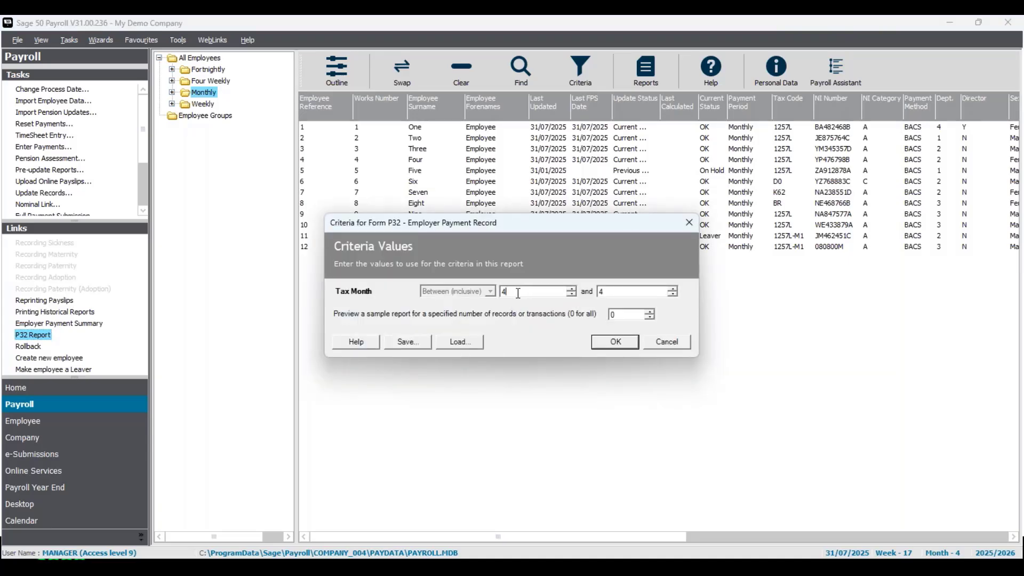
{"action": "left_click", "coordinate": [620, 340]}
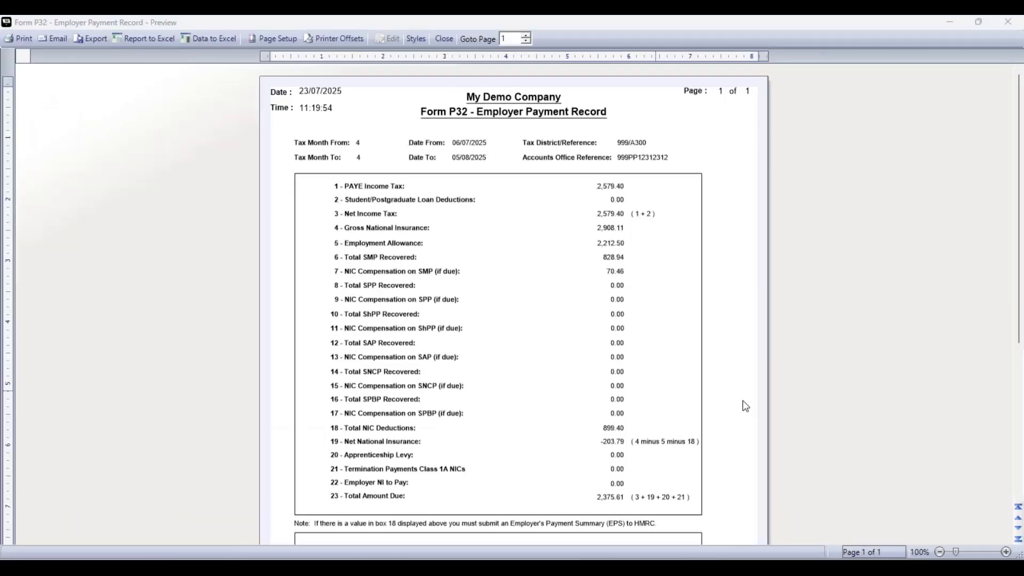
{"action": "left_click", "coordinate": [1006, 552]}
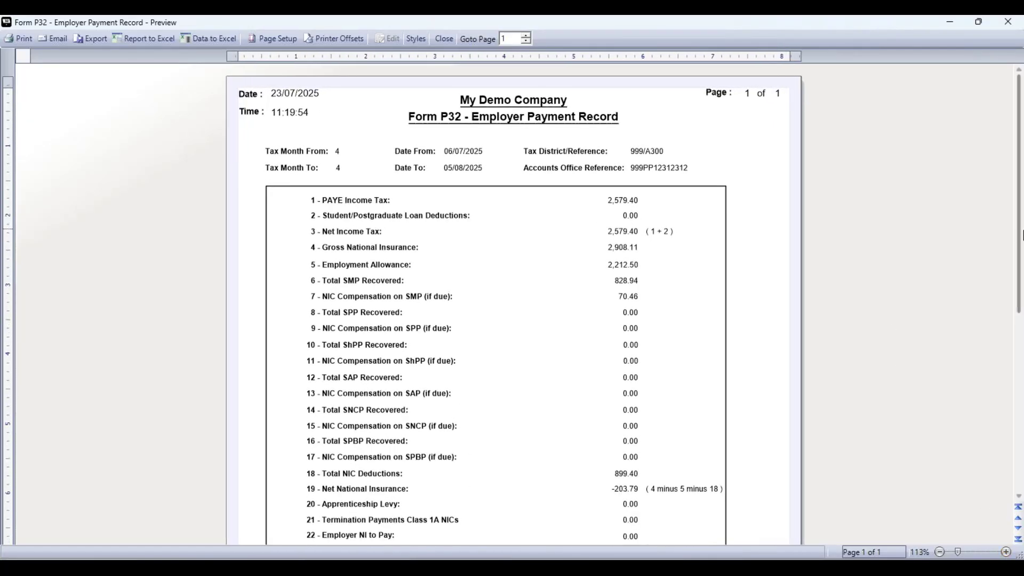
{"action": "left_click_drag", "start_coordinate": [1019, 229], "coordinate": [1019, 251]}
{"action": "scroll", "coordinate": [978, 269], "scroll_direction": "down", "scroll_amount": 1}
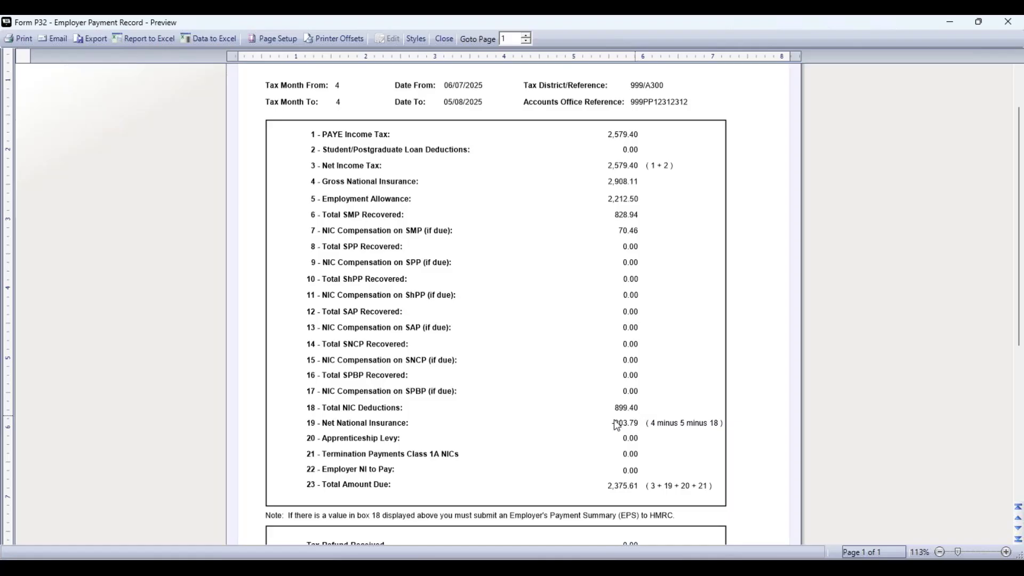
{"action": "left_click", "coordinate": [454, 41]}
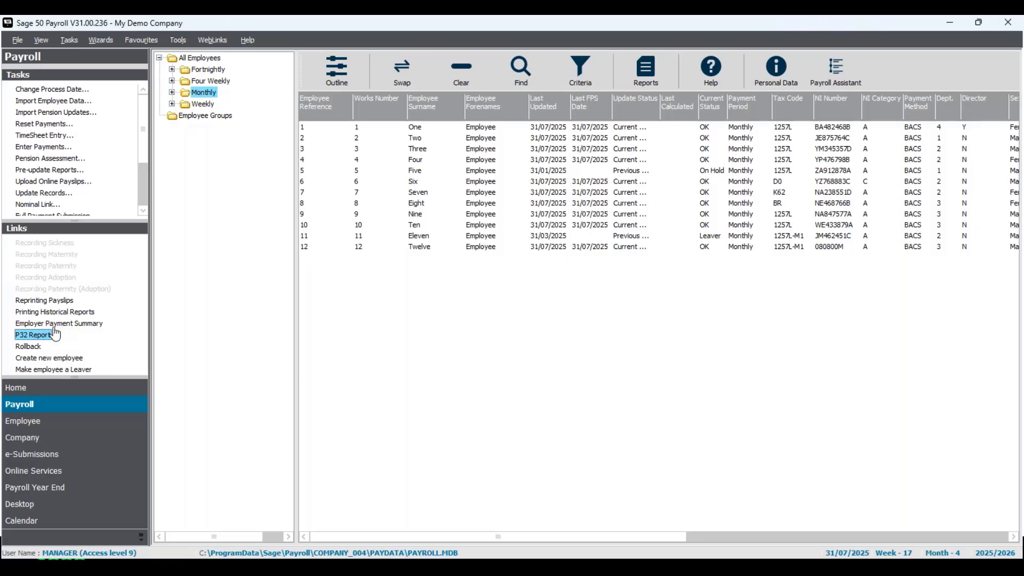
Step: Start an Employer Payment Summary for adjusting the payment to HMRC and accept tax month 4
{"action": "left_click", "coordinate": [91, 459]}
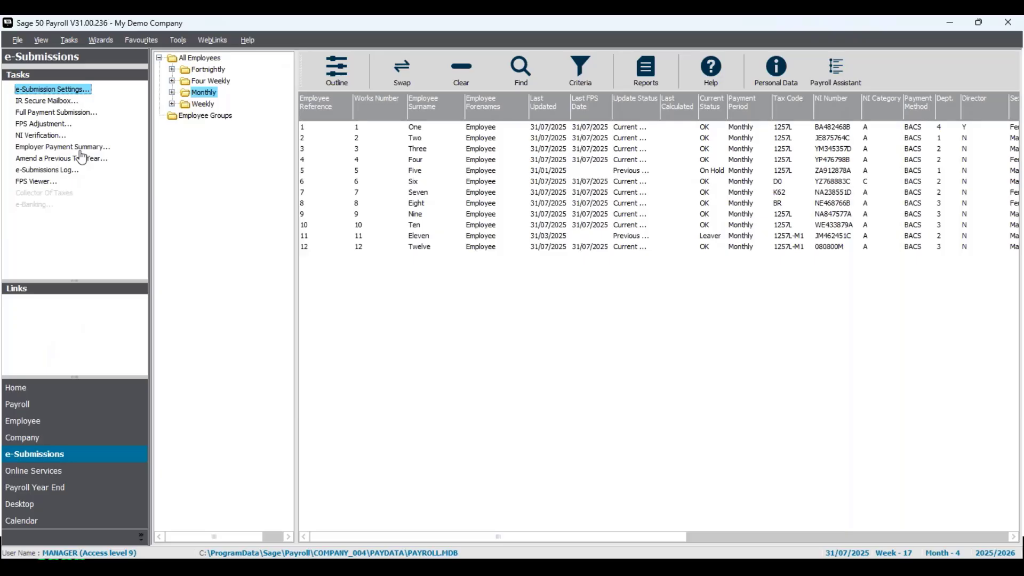
{"action": "left_click", "coordinate": [83, 147]}
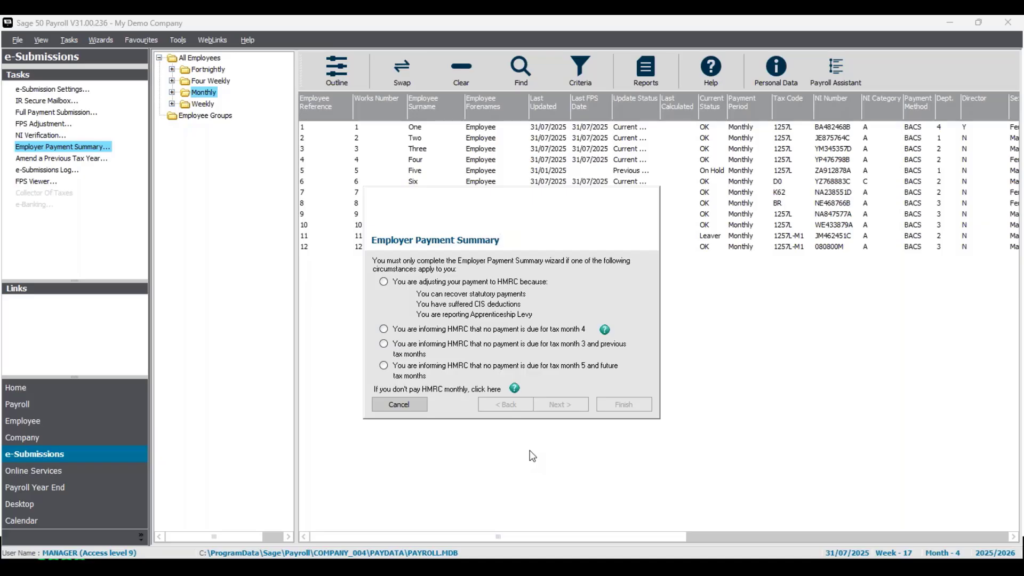
{"action": "left_click", "coordinate": [384, 283]}
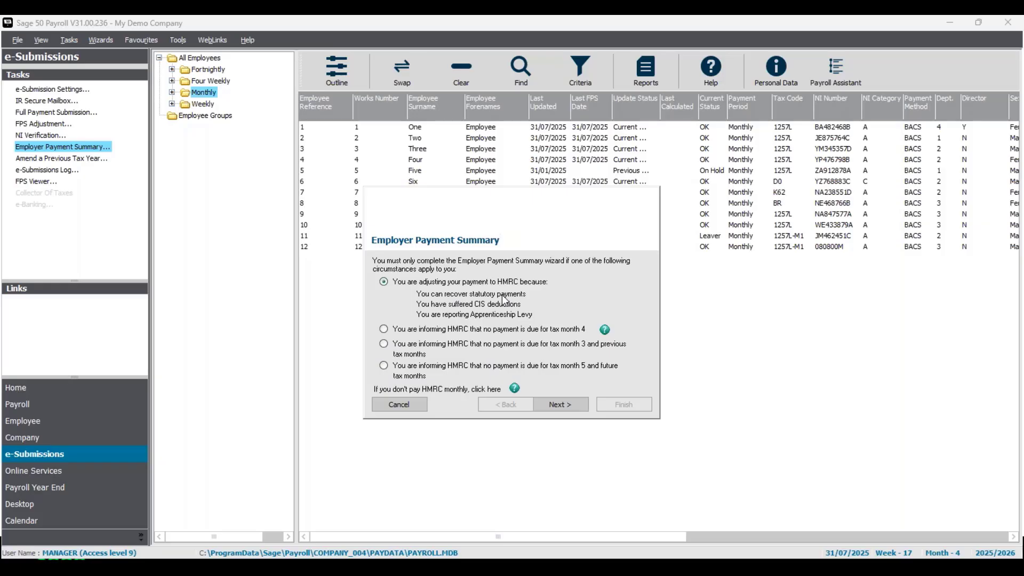
{"action": "left_click", "coordinate": [571, 409]}
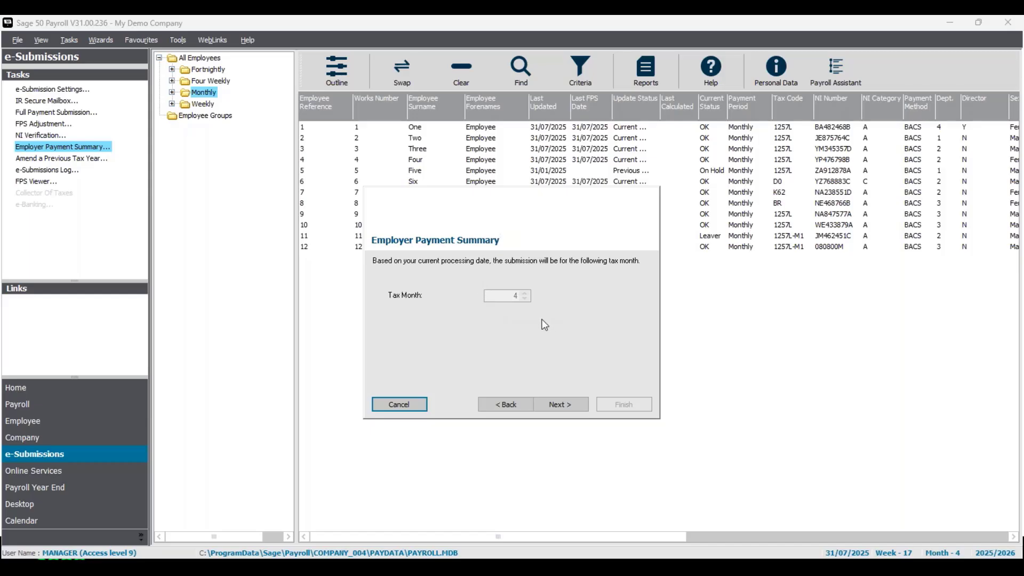
{"action": "left_click", "coordinate": [572, 407]}
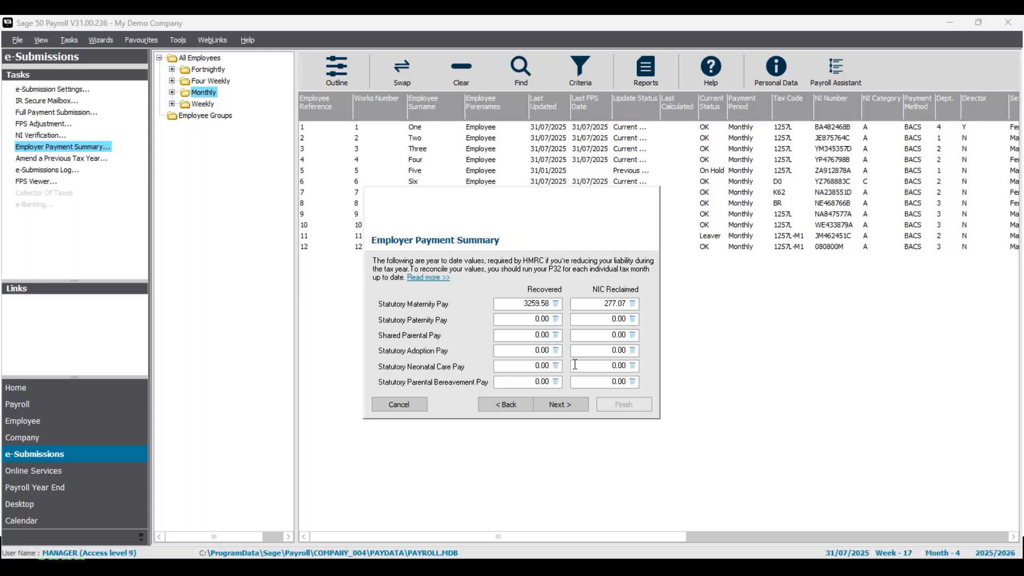
Step: Accept the year-to-date statutory pay, CIS deductions and Apprenticeship Levy values, and finish entering the Employer Payment Summary details
{"action": "left_click", "coordinate": [575, 409]}
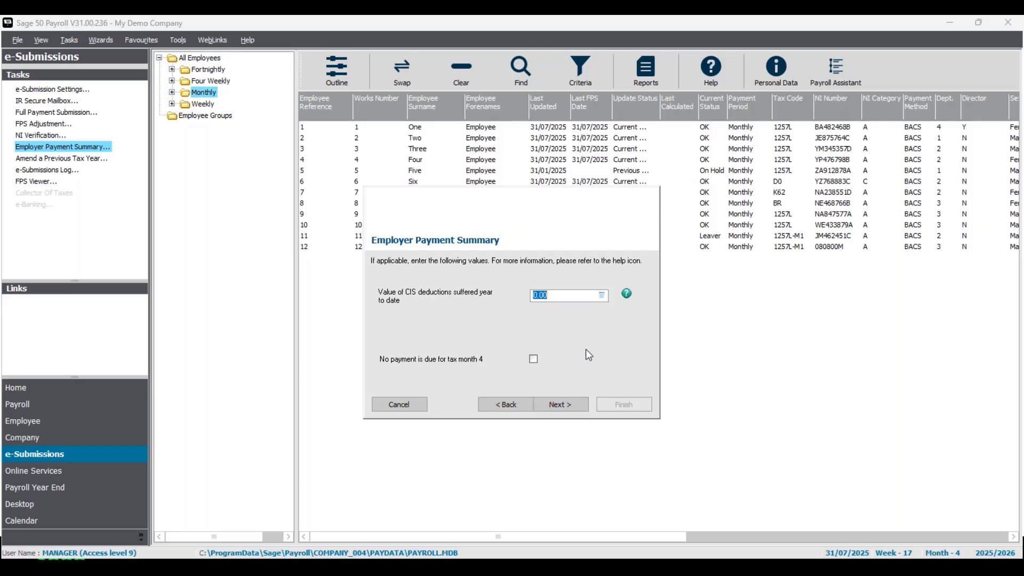
{"action": "left_click", "coordinate": [557, 297]}
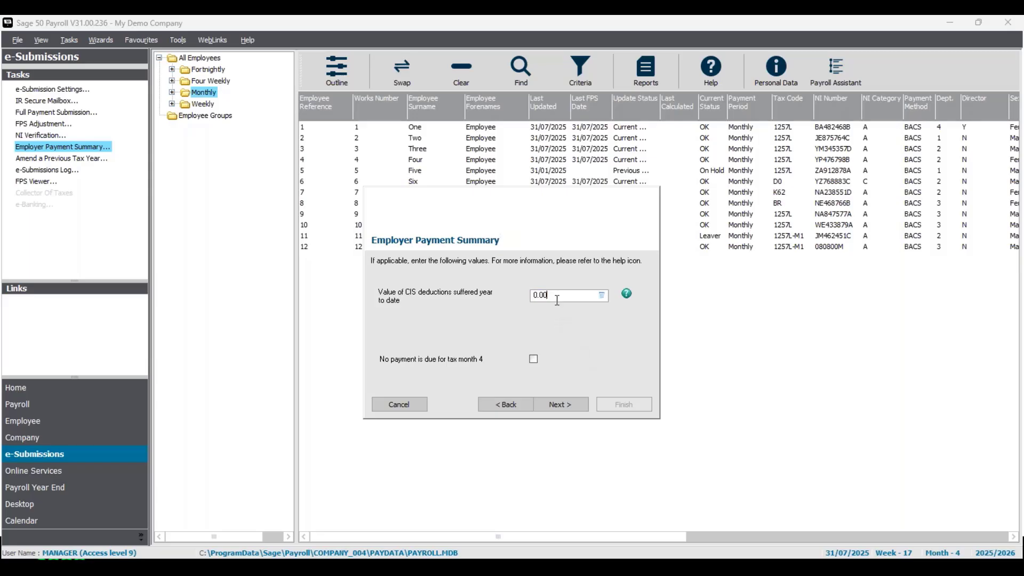
{"action": "left_click", "coordinate": [565, 404]}
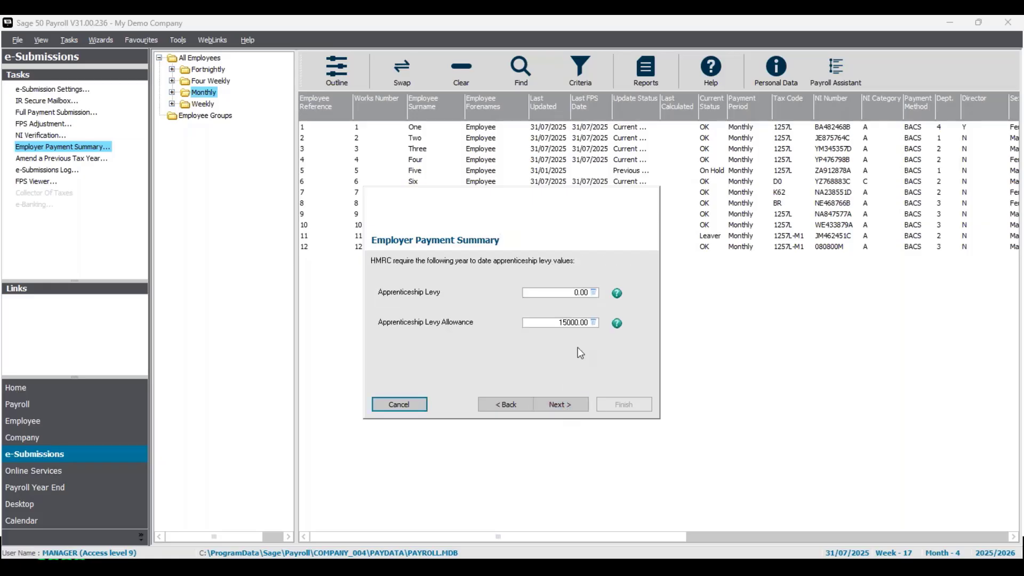
{"action": "left_click", "coordinate": [568, 404]}
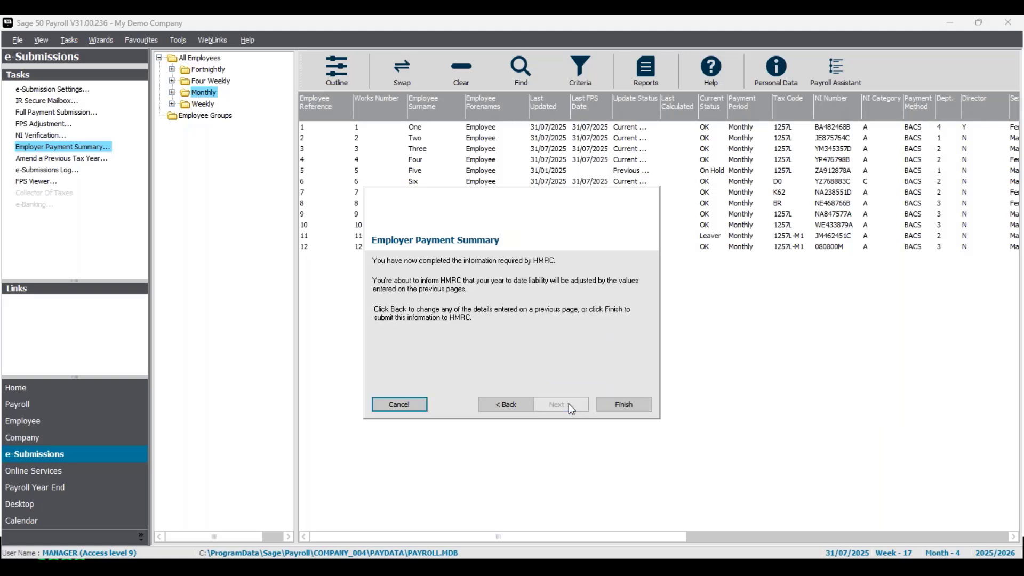
{"action": "left_click", "coordinate": [635, 404]}
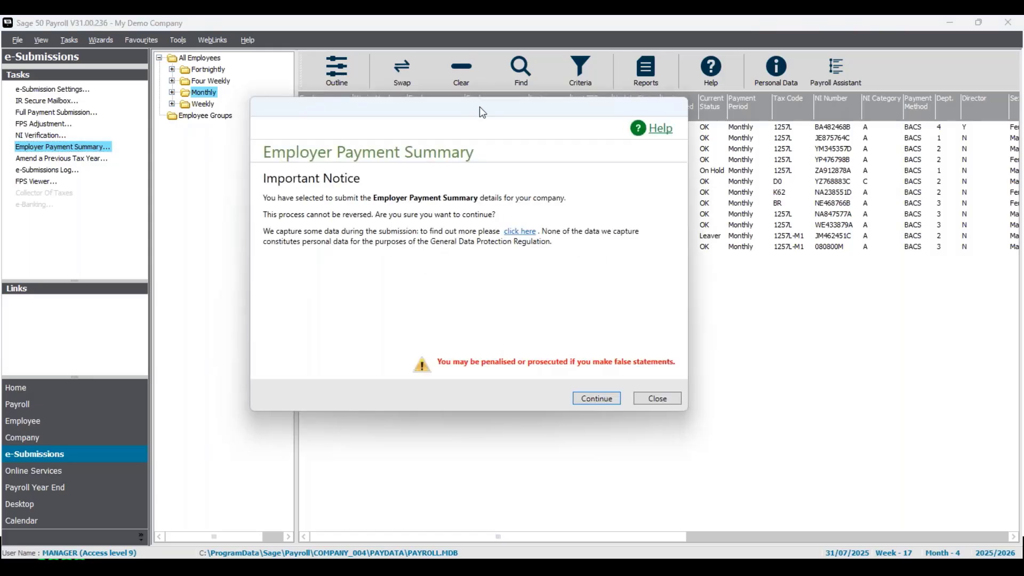
Step: Accept the important notice and confirm the gateway credentials and company details for the Employer Payment Summary
{"action": "left_click_drag", "start_coordinate": [482, 112], "coordinate": [529, 134]}
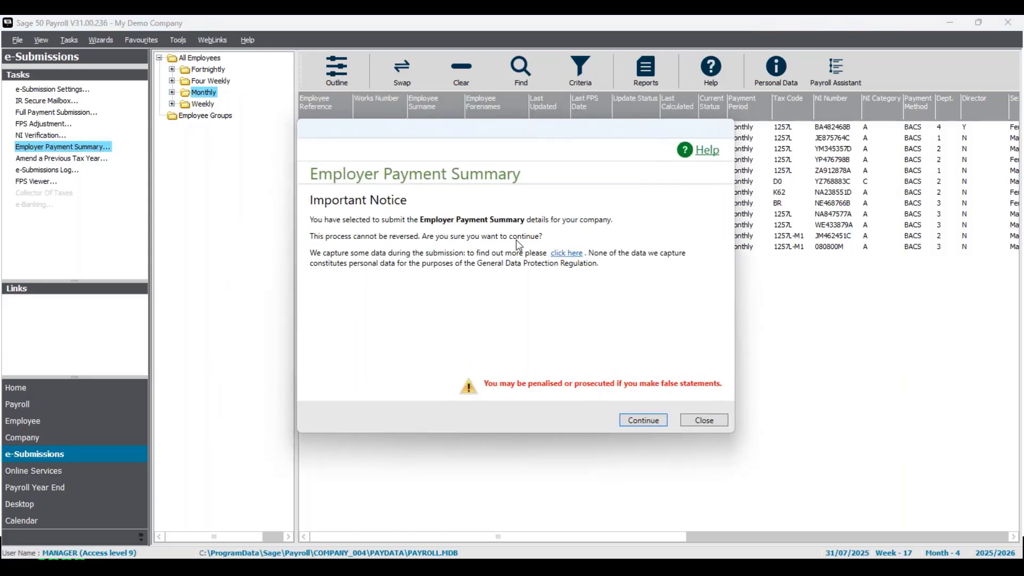
{"action": "left_click", "coordinate": [652, 422]}
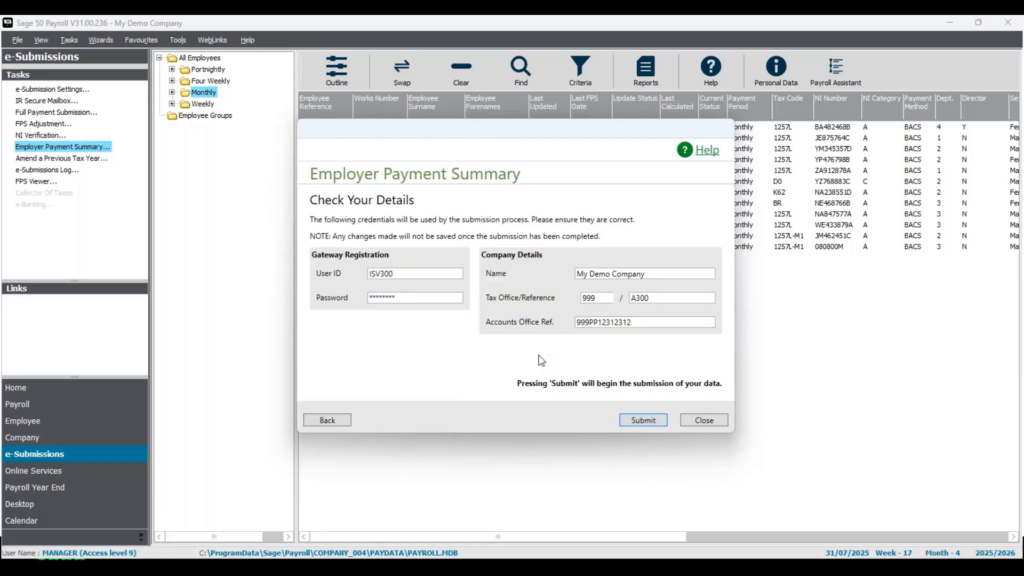
{"action": "left_click", "coordinate": [644, 423]}
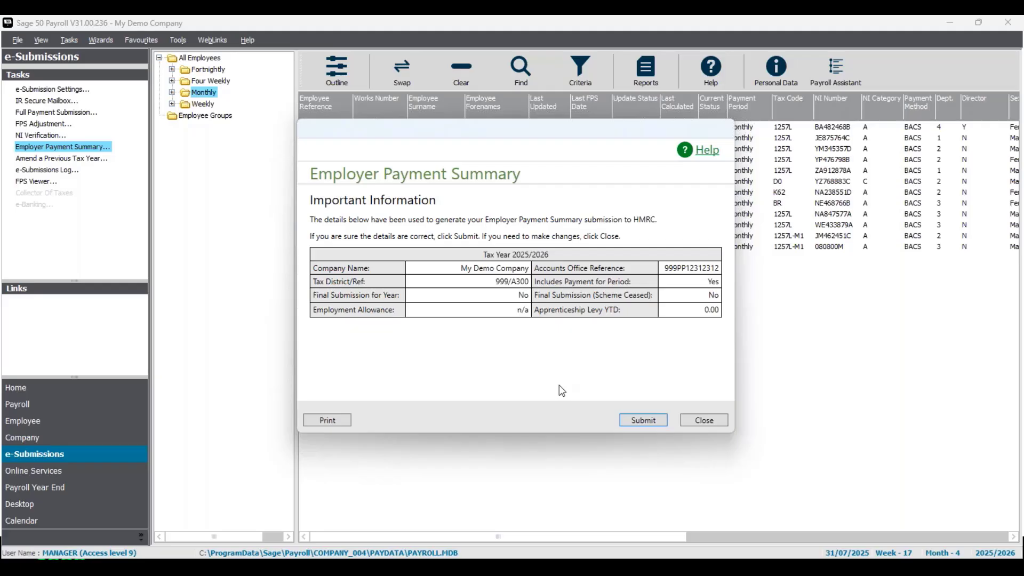
Step: Submit the Employer Payment Summary to HMRC, and read its submission log before closing the submission wizard
{"action": "left_click", "coordinate": [644, 421]}
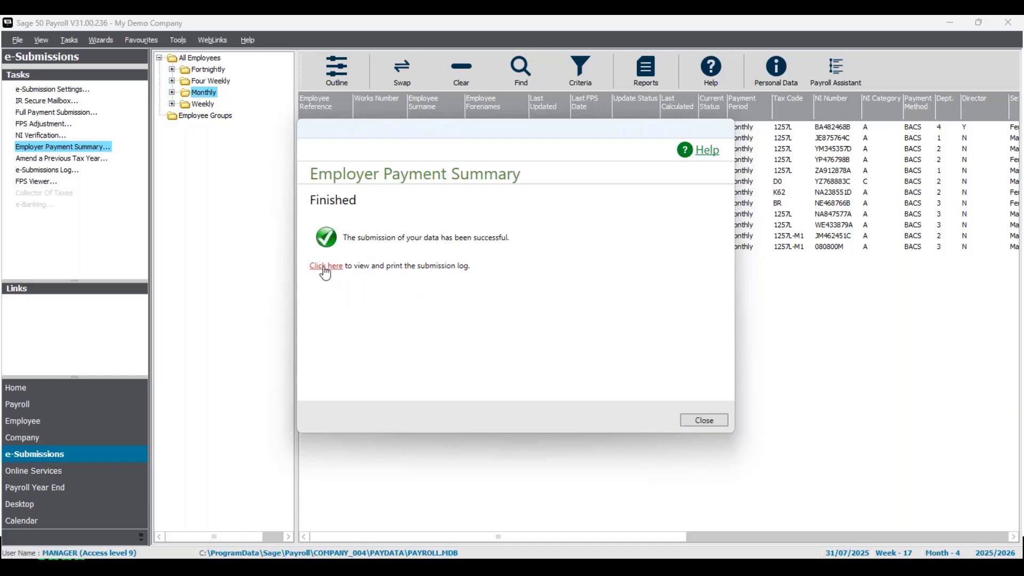
{"action": "left_click", "coordinate": [325, 266]}
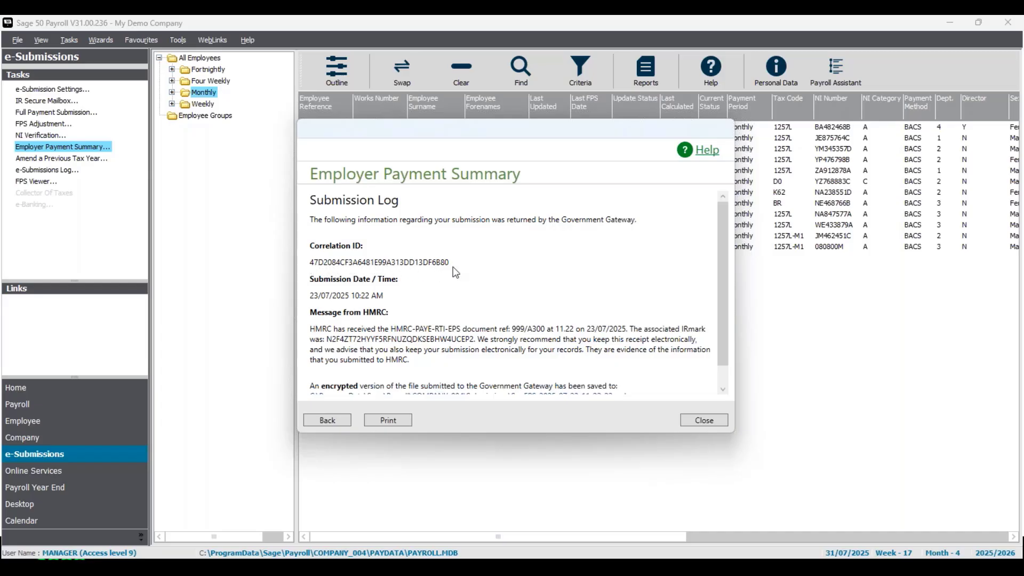
{"action": "left_click", "coordinate": [704, 420]}
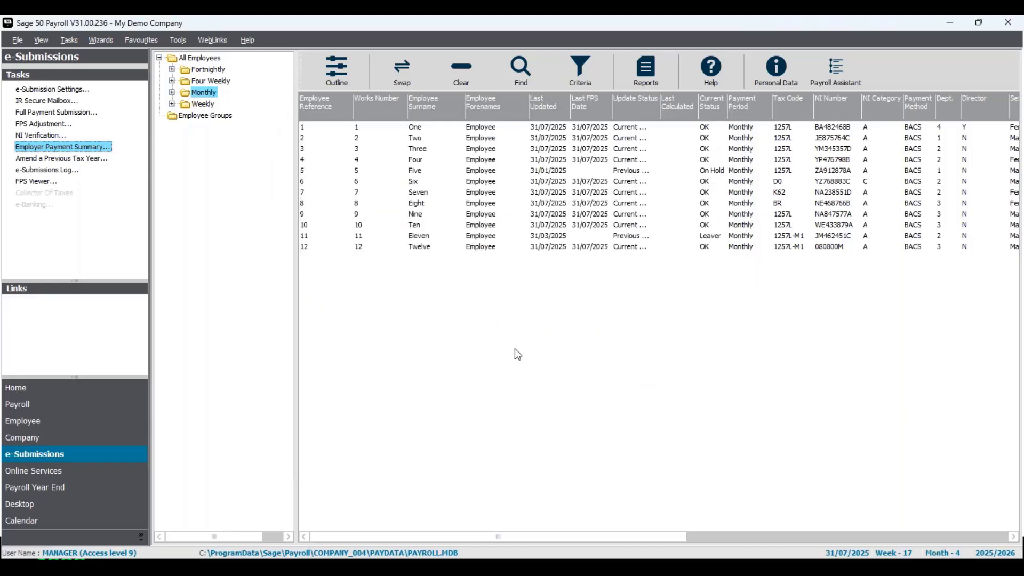
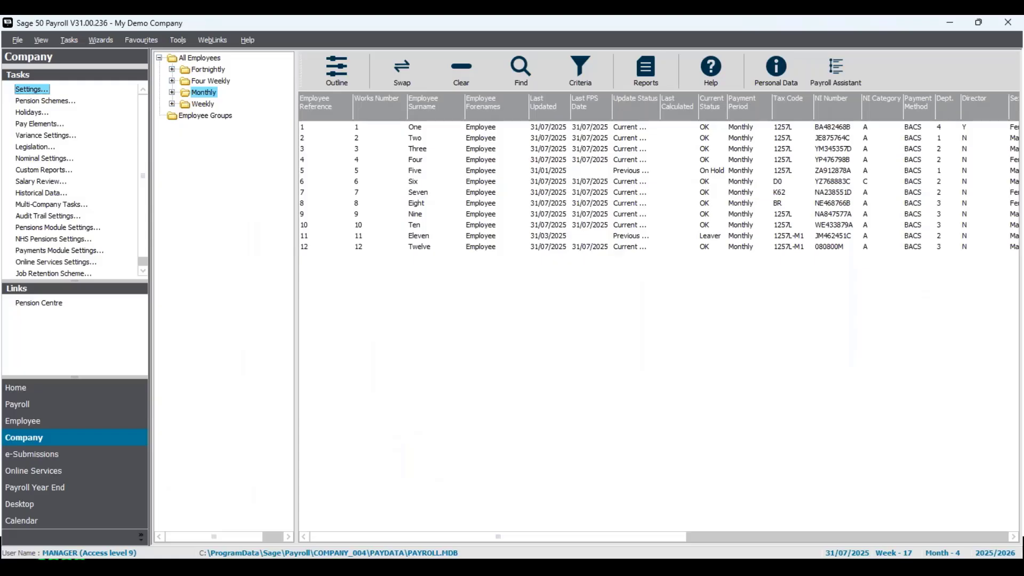
{"action": "left_click", "coordinate": [77, 460]}
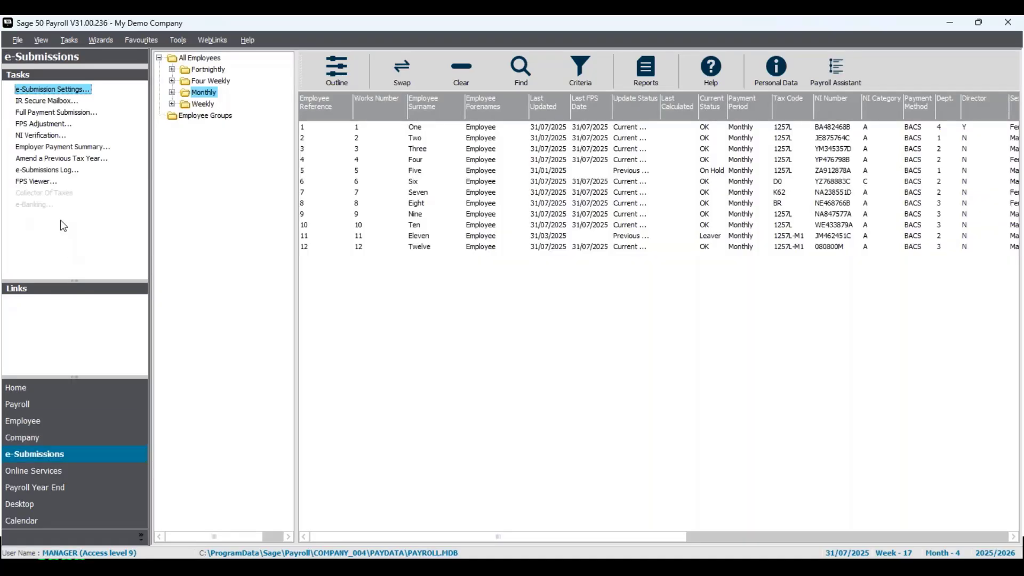
{"action": "left_click", "coordinate": [50, 184]}
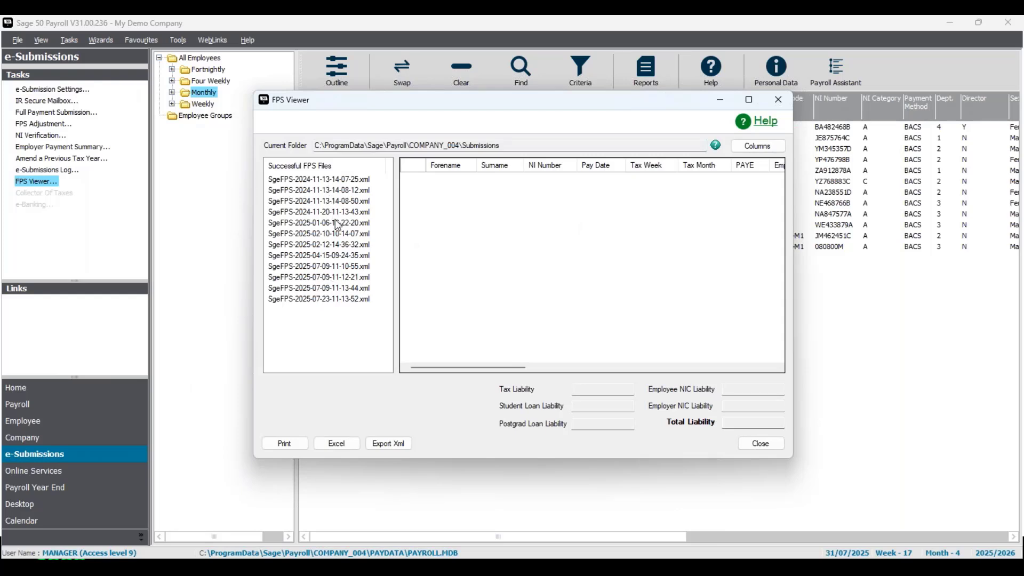
{"action": "left_click", "coordinate": [335, 300]}
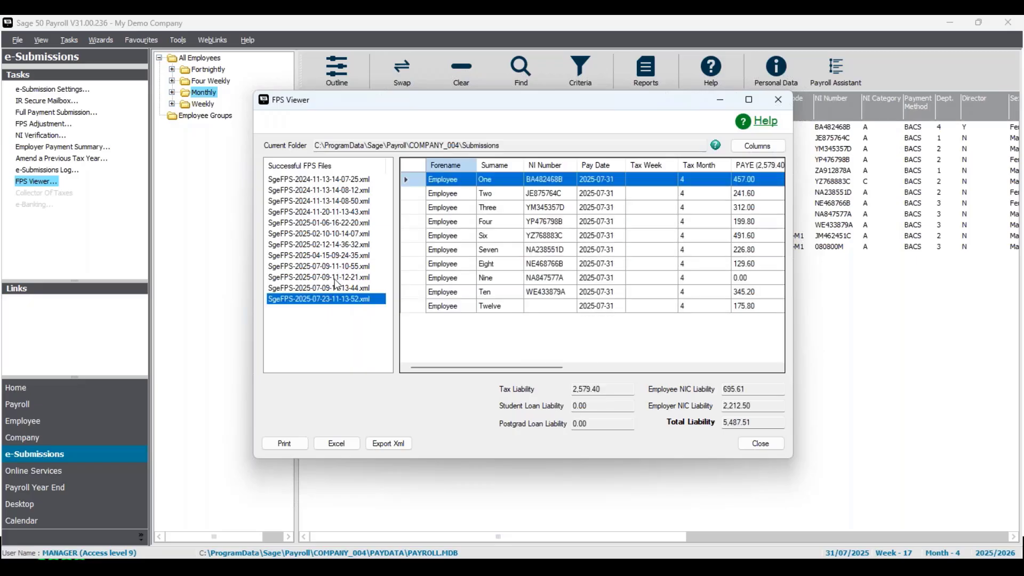
{"action": "left_click", "coordinate": [335, 279]}
{"action": "left_click", "coordinate": [338, 255]}
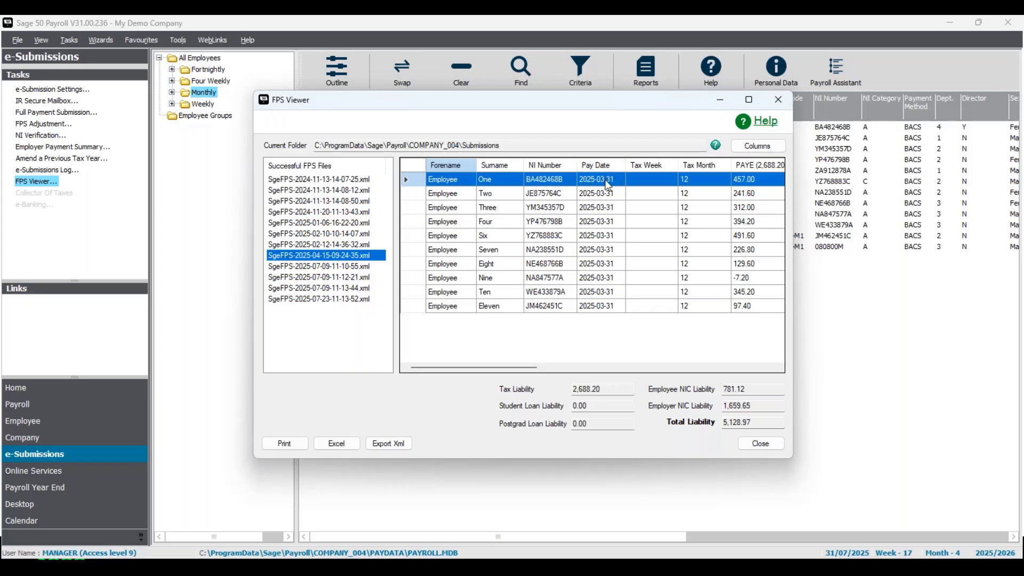
{"action": "left_click_drag", "start_coordinate": [531, 367], "coordinate": [456, 368]}
Step: Add the Tax code column to the FPS Viewer and check each employee's tax code in the April 2025 file
{"action": "left_click", "coordinate": [760, 150]}
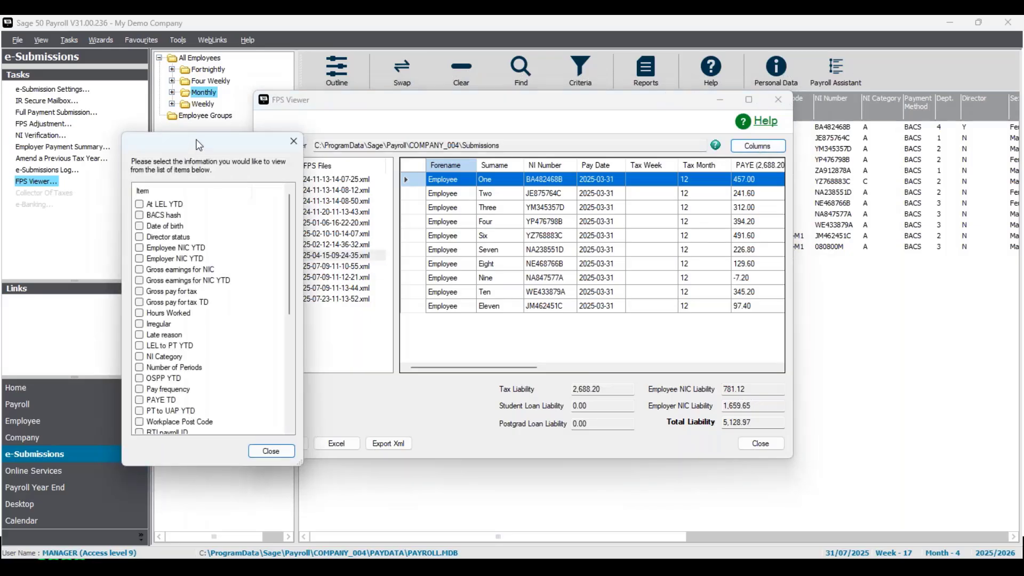
{"action": "left_click_drag", "start_coordinate": [199, 145], "coordinate": [199, 123]}
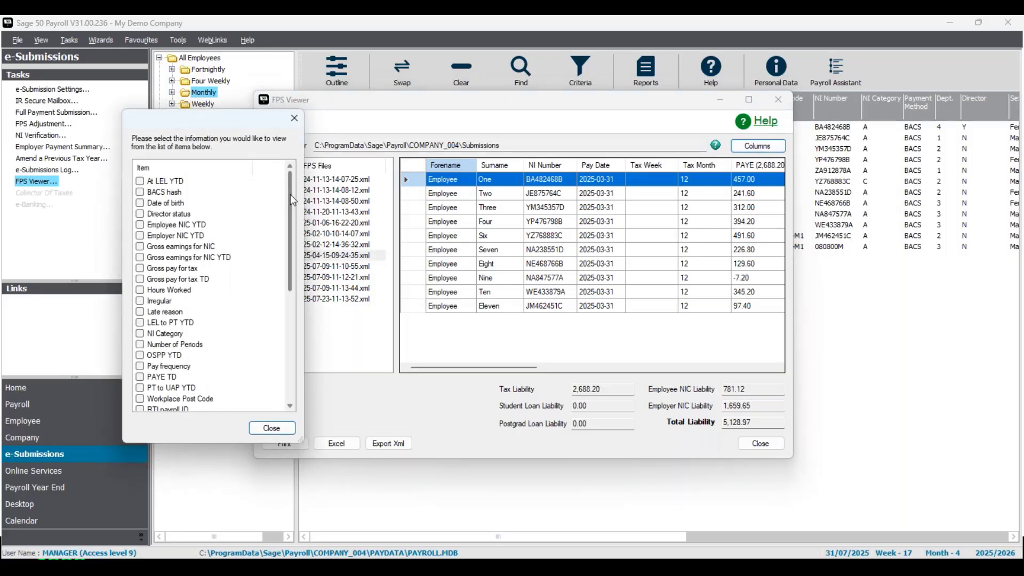
{"action": "left_click_drag", "start_coordinate": [290, 194], "coordinate": [287, 282]}
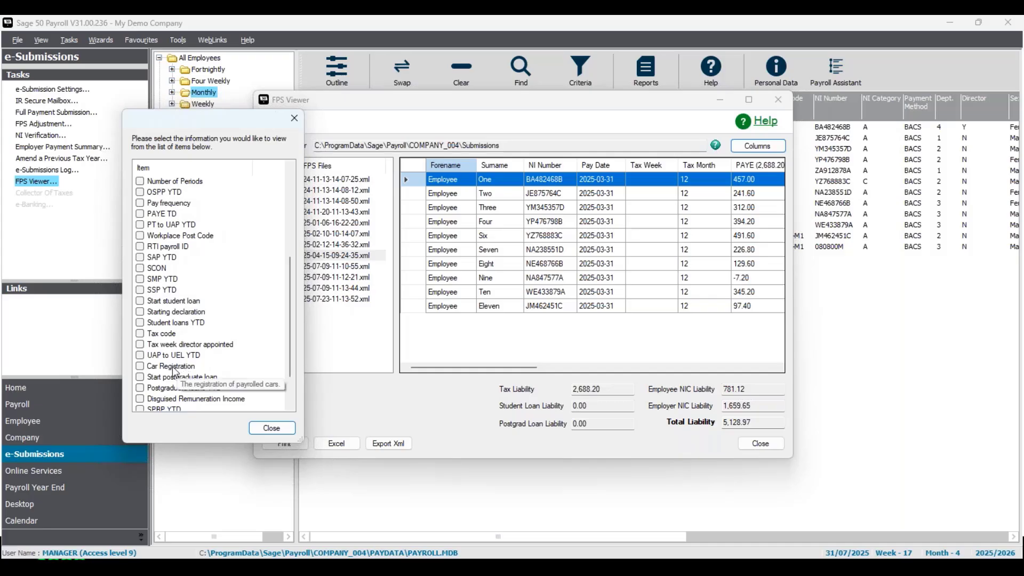
{"action": "left_click", "coordinate": [140, 334]}
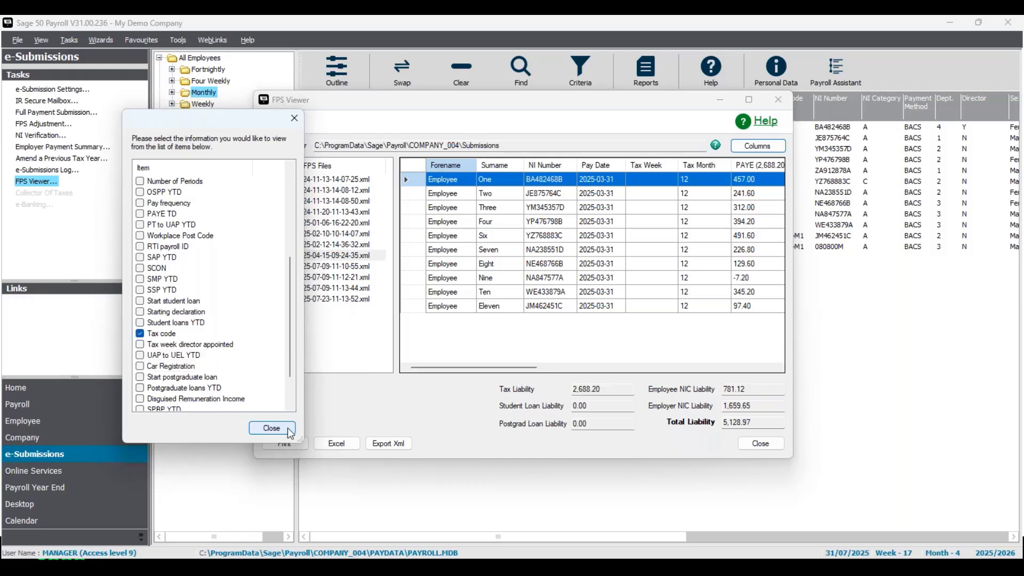
{"action": "left_click", "coordinate": [291, 432]}
{"action": "left_click_drag", "start_coordinate": [534, 368], "coordinate": [760, 382]}
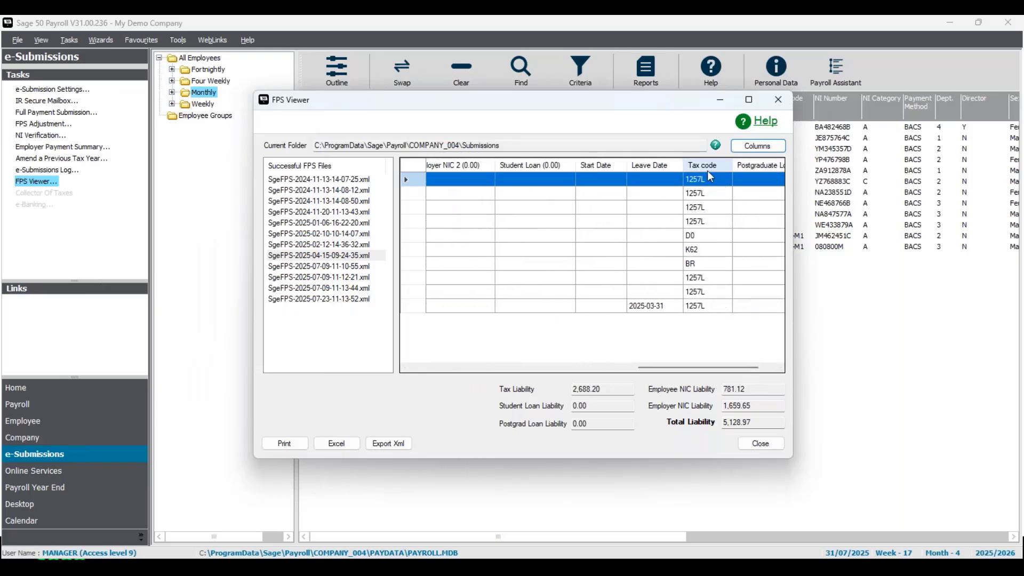
{"action": "left_click", "coordinate": [356, 267]}
{"action": "left_click", "coordinate": [357, 255]}
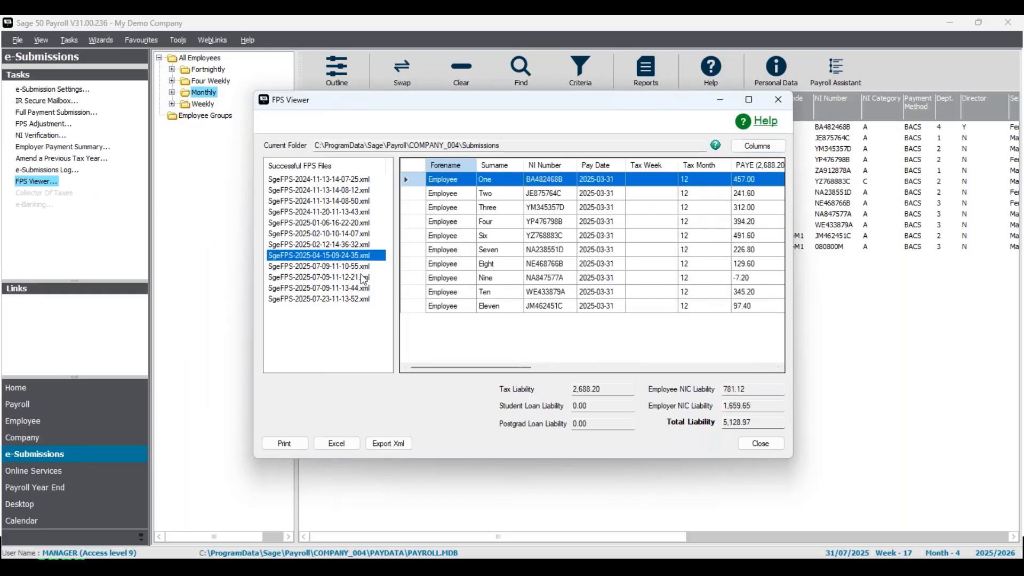
{"action": "left_click", "coordinate": [358, 267]}
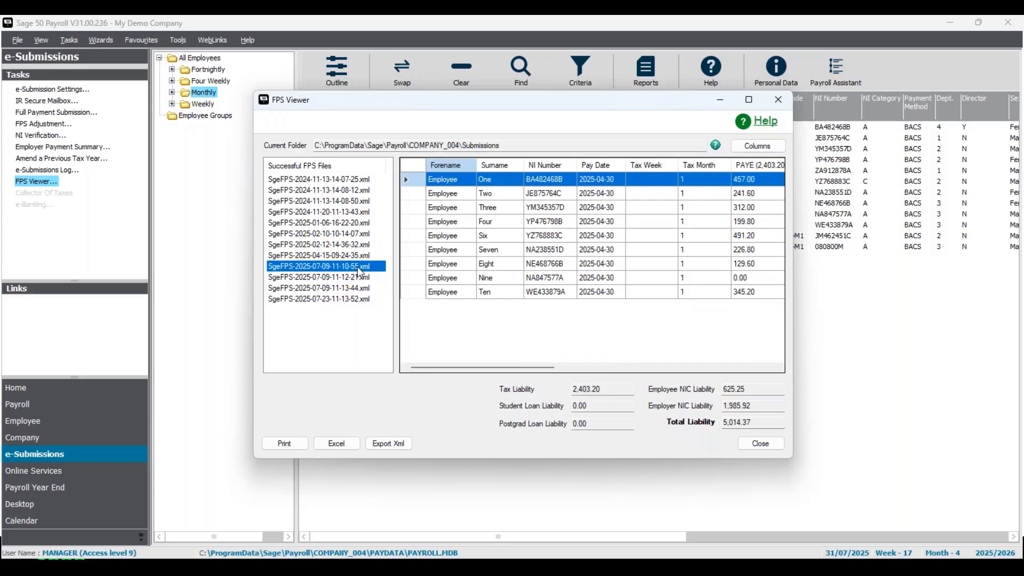
{"action": "left_click_drag", "start_coordinate": [476, 369], "coordinate": [685, 381]}
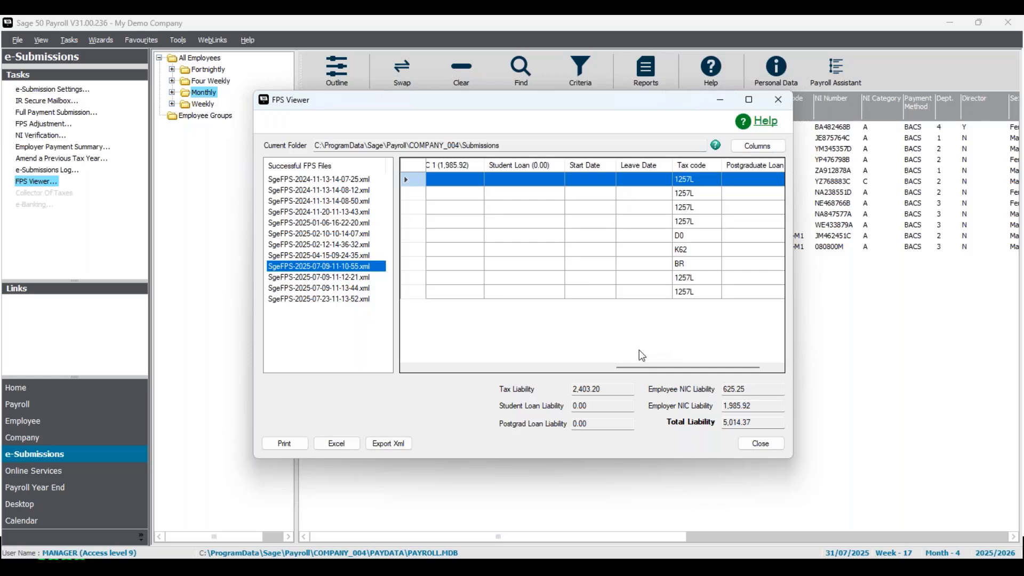
{"action": "left_click", "coordinate": [763, 144]}
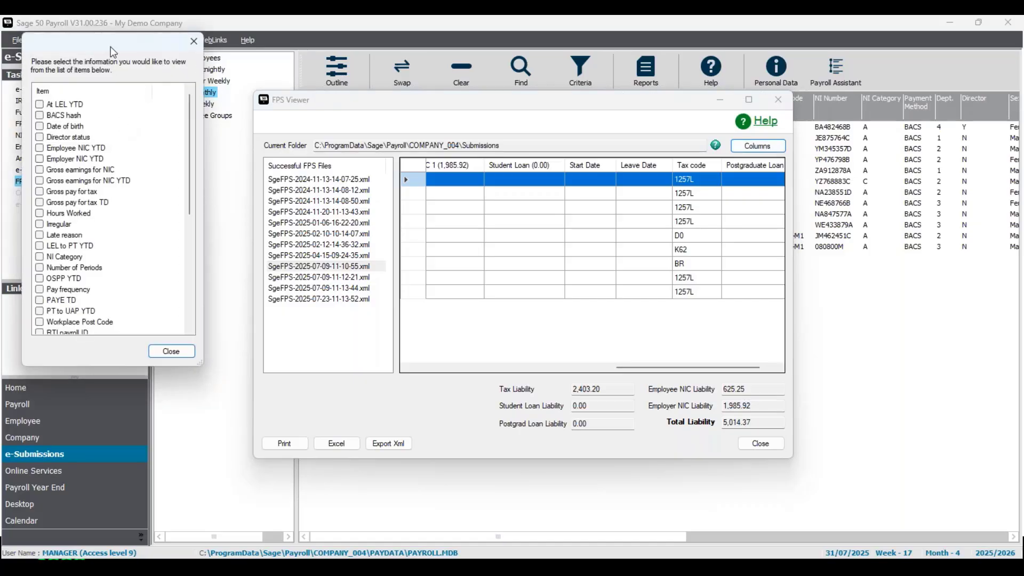
{"action": "left_click_drag", "start_coordinate": [120, 41], "coordinate": [184, 84]}
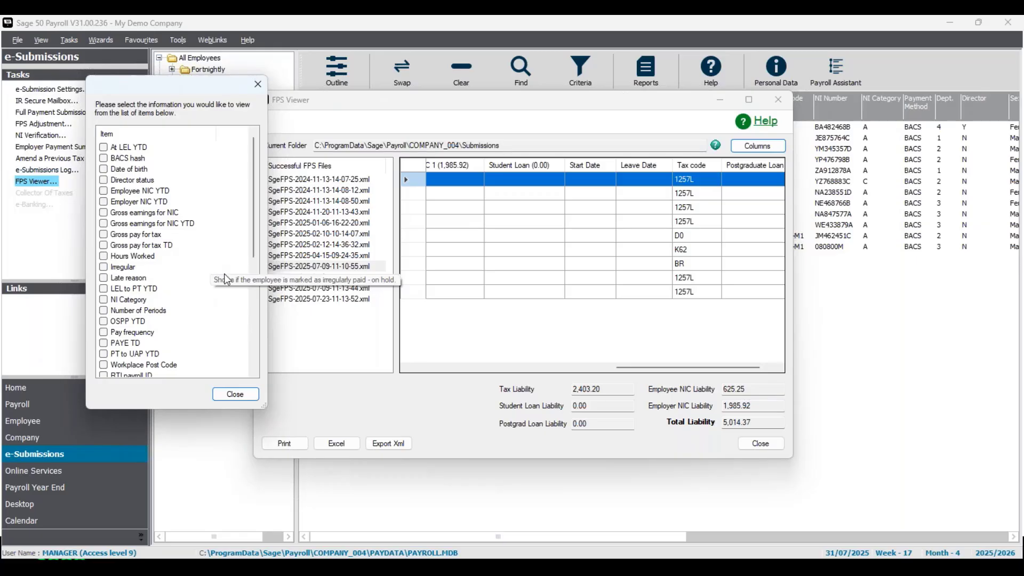
{"action": "mouse_move", "coordinate": [255, 206]}
{"action": "left_mouse_down"}
{"action": "mouse_move", "coordinate": [265, 324]}
{"action": "mouse_move", "coordinate": [248, 206]}
{"action": "left_mouse_up"}
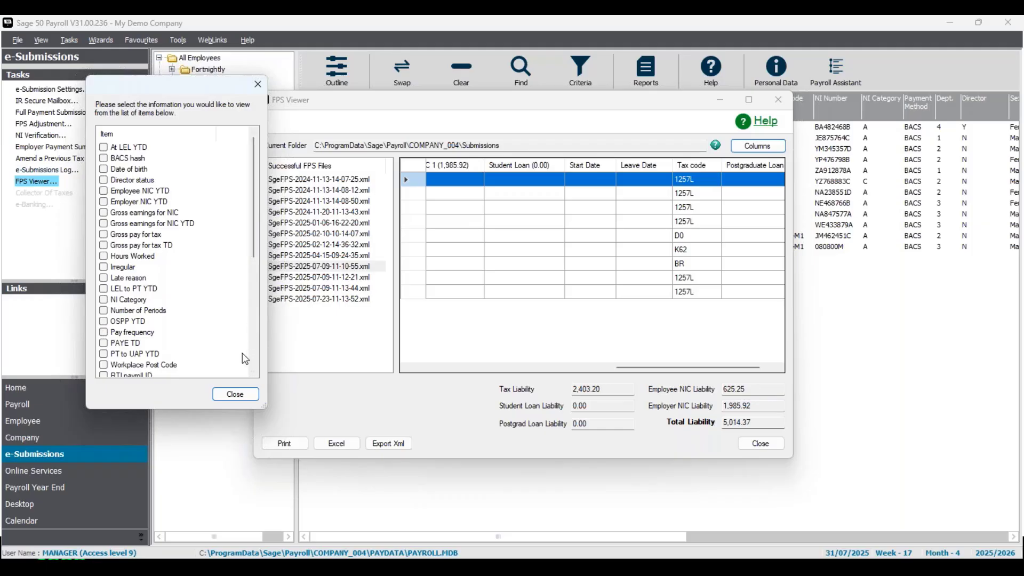
{"action": "left_click", "coordinate": [249, 395]}
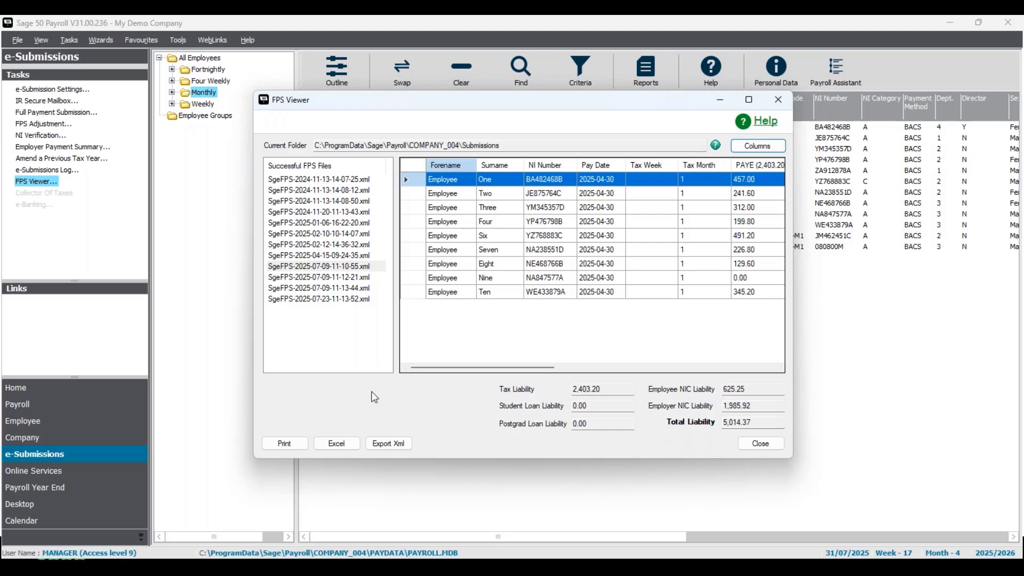
{"action": "left_click", "coordinate": [341, 299]}
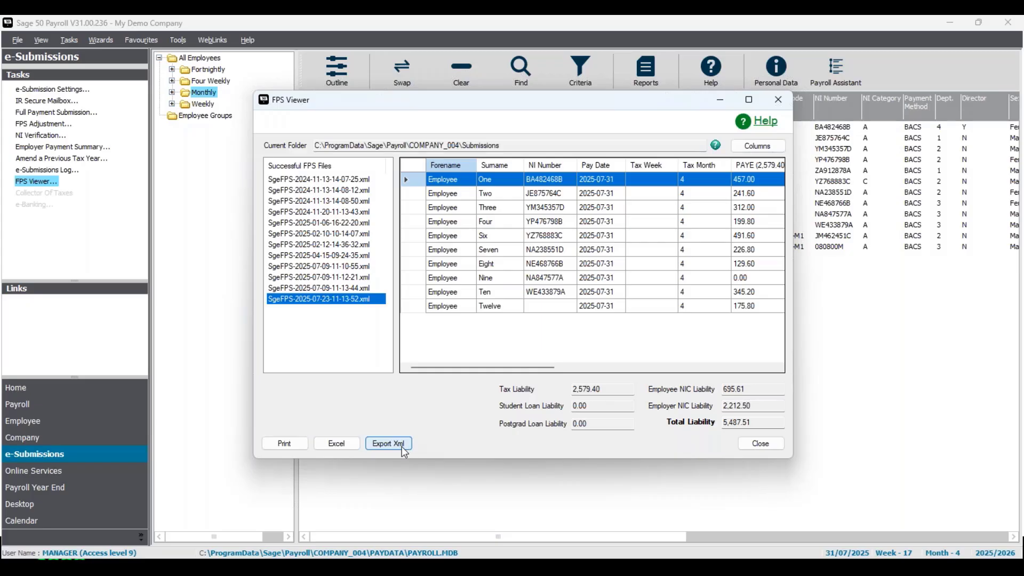
{"action": "left_click", "coordinate": [764, 446]}
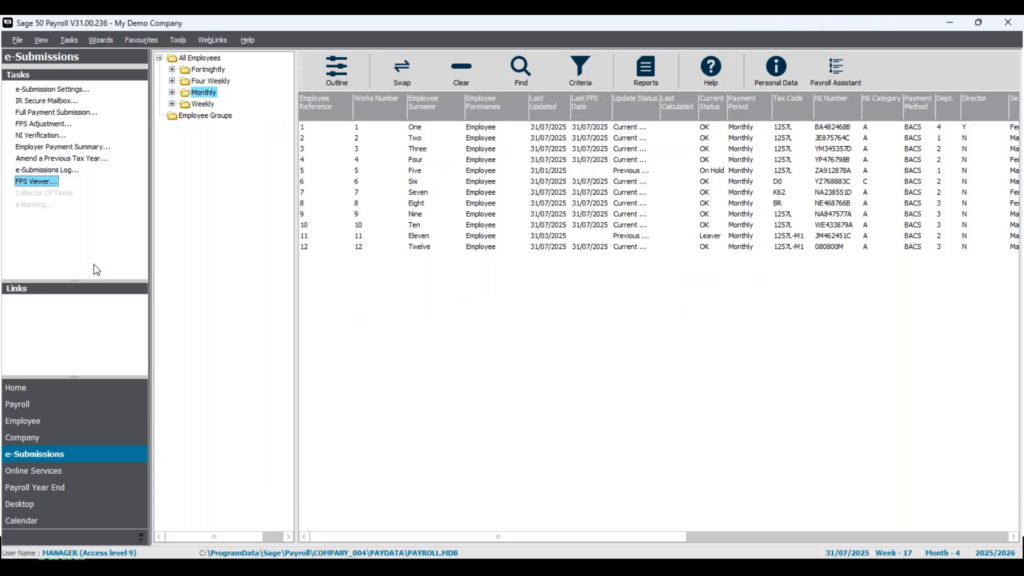
{"action": "key", "text": "alt+Tab"}
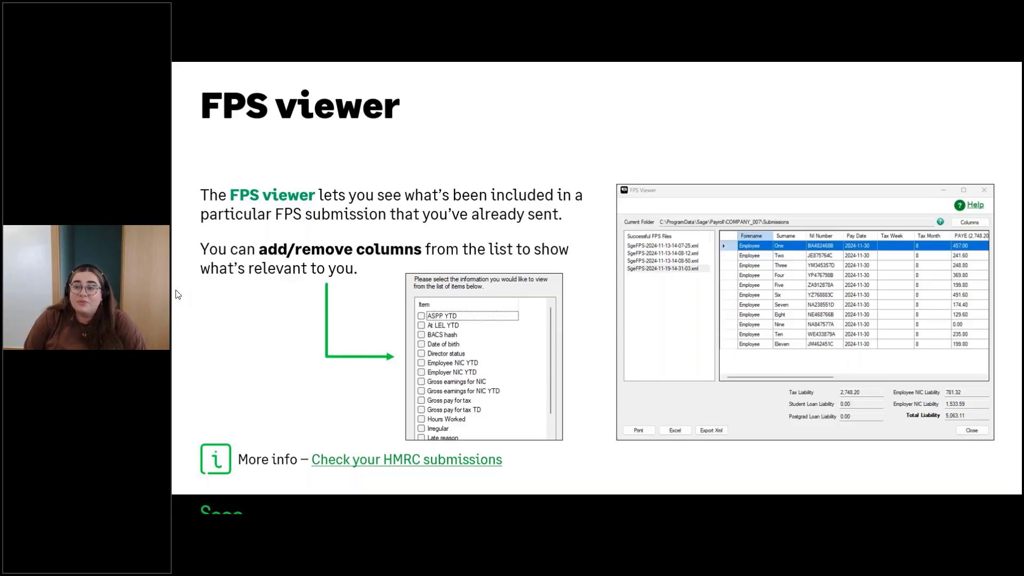
{"action": "key", "text": "Right"}
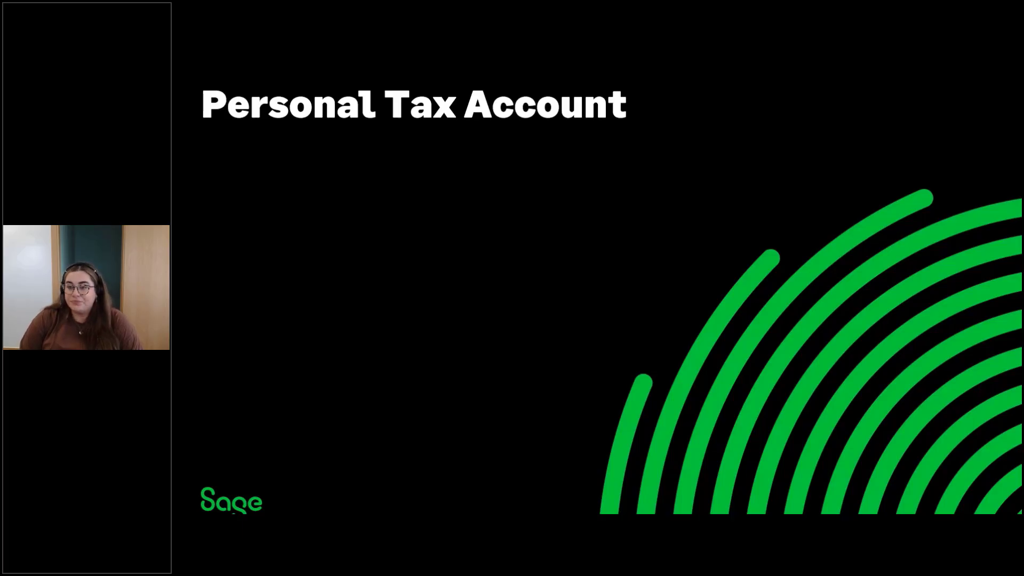
{"action": "key", "text": "Right"}
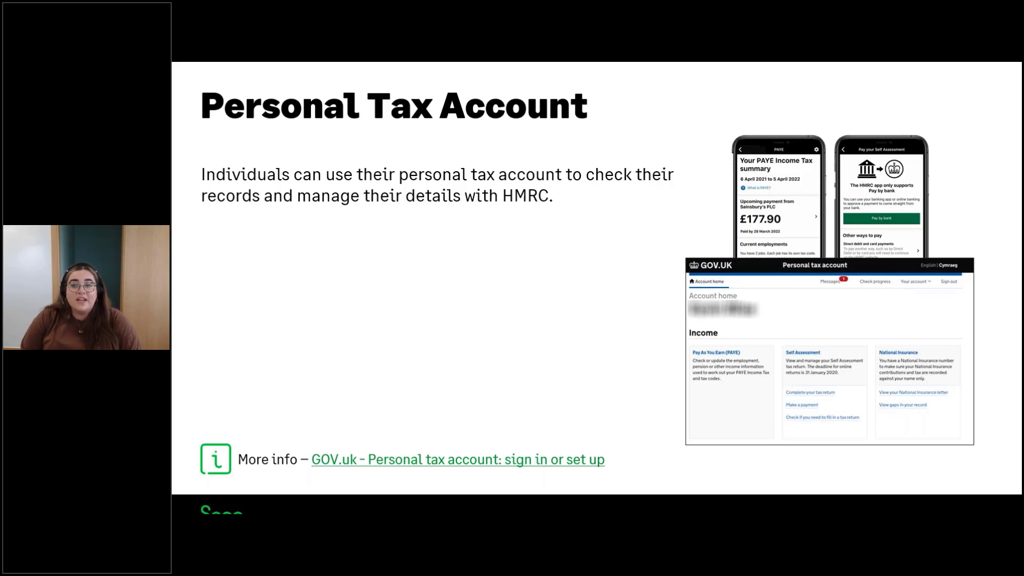
{"action": "key", "text": "Right"}
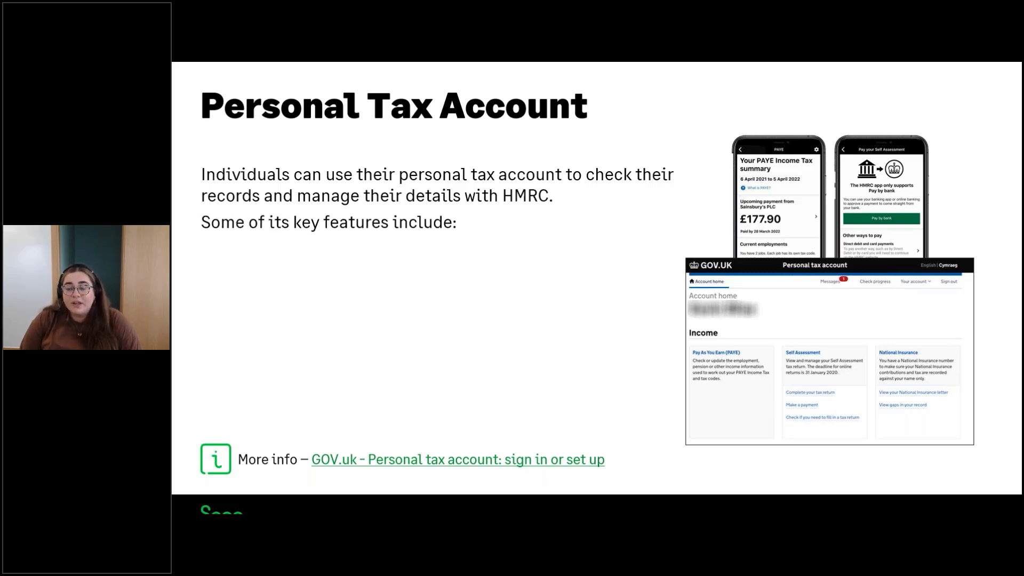